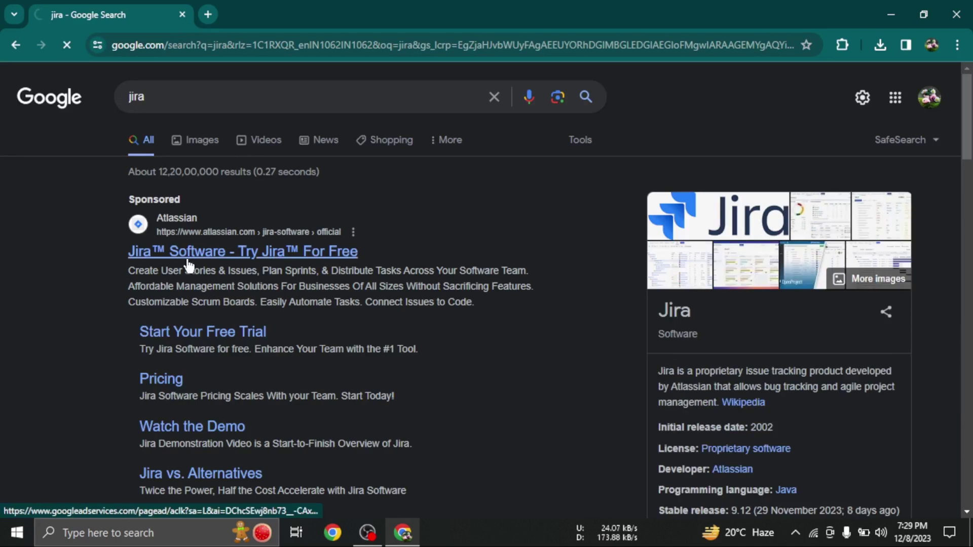
# Open the sponsored 'Jira Software - Try Jira For Free' result from the Google search for 'jira'
pyautogui.click(321, 256)
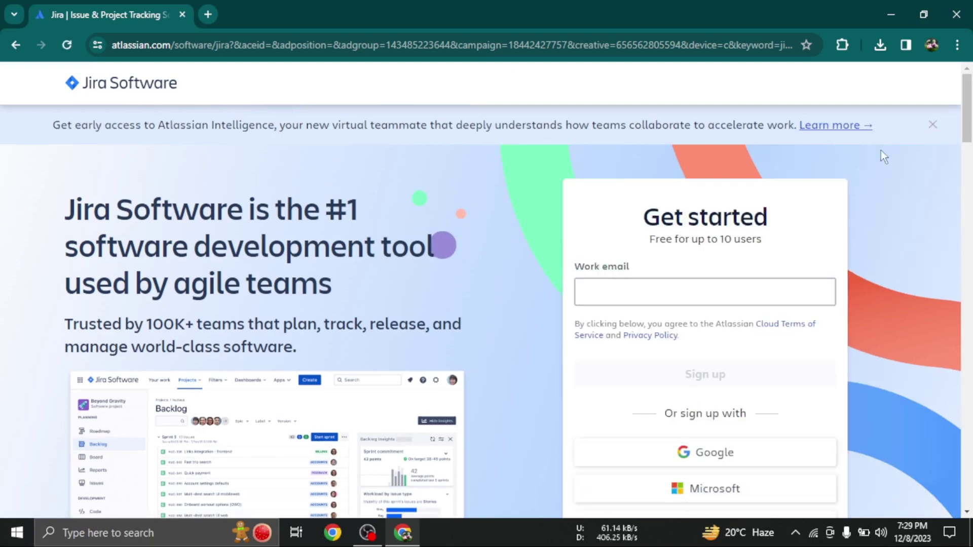
# Enter the work e-mail address in the Get started form, correcting its mistyped ending
pyautogui.click(631, 294)
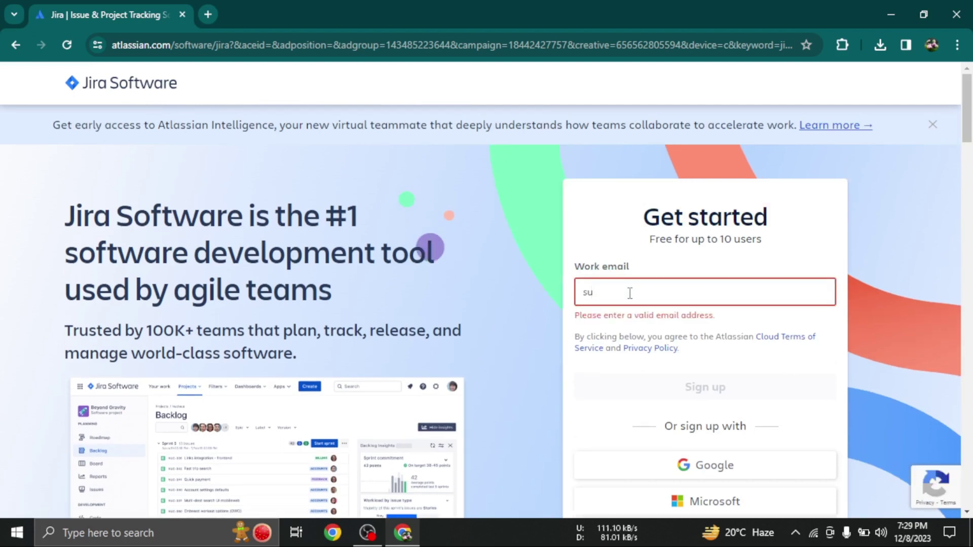
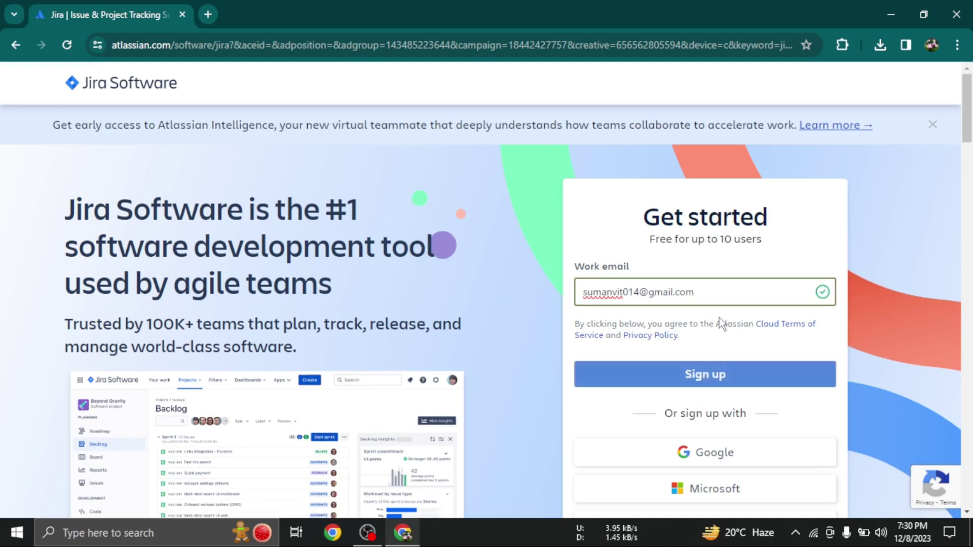
# Sign up with the listed Google account and create the Atlassian account
pyautogui.click(716, 452)
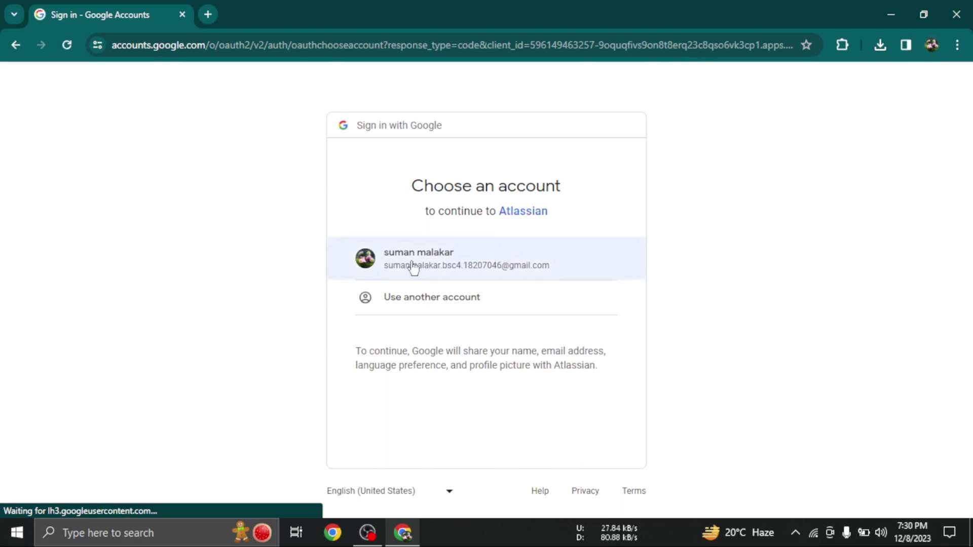
pyautogui.click(414, 266)
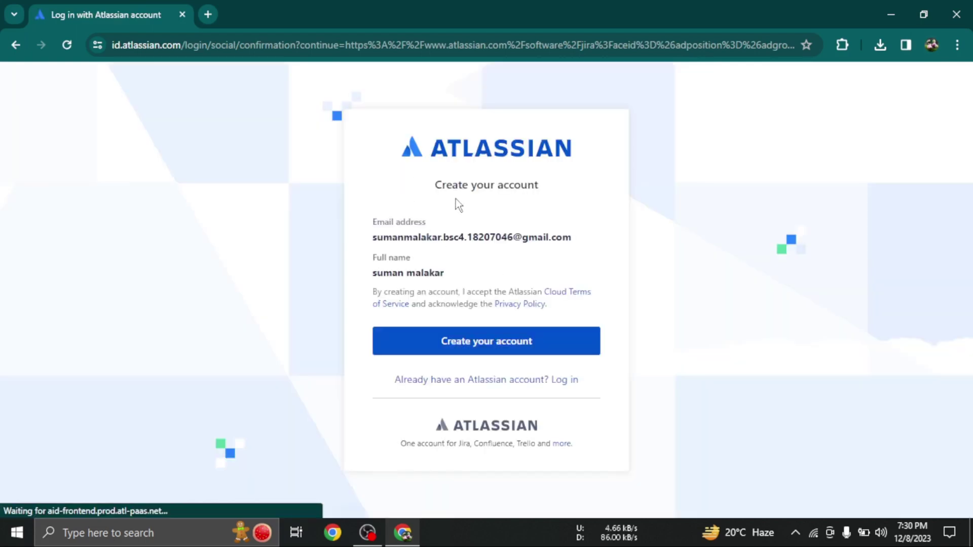
pyautogui.click(501, 348)
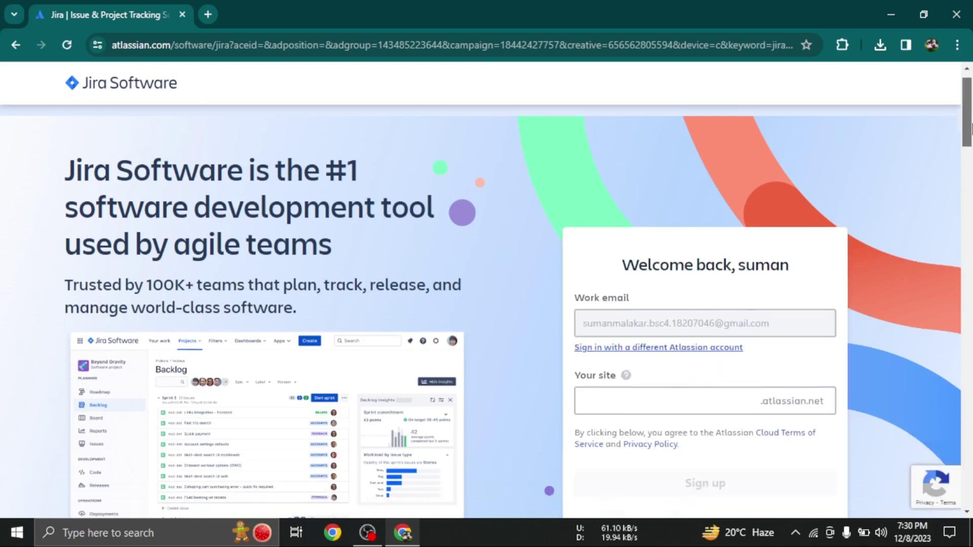
# Enter a site name in the Your site field and submit the sign-up
pyautogui.scroll(-3, 685, 243)
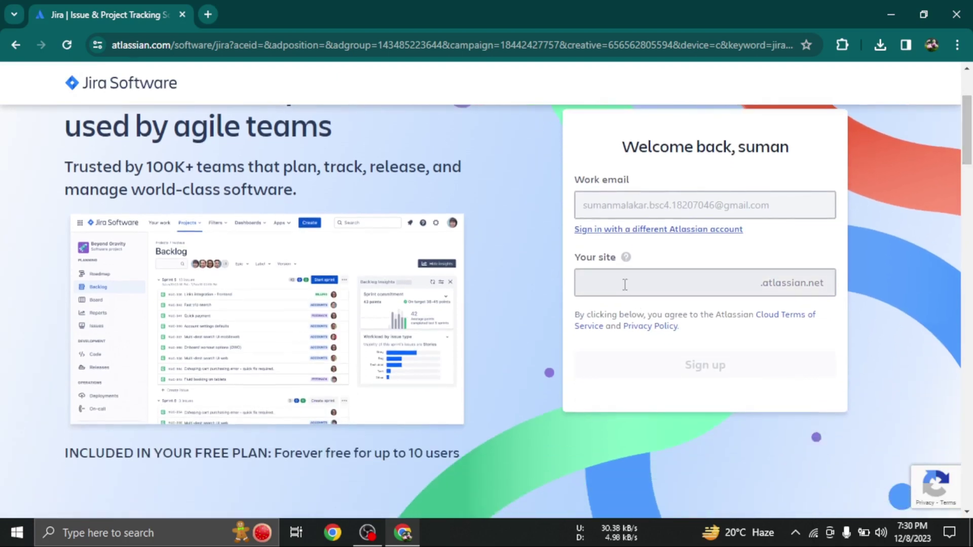
pyautogui.click(625, 284)
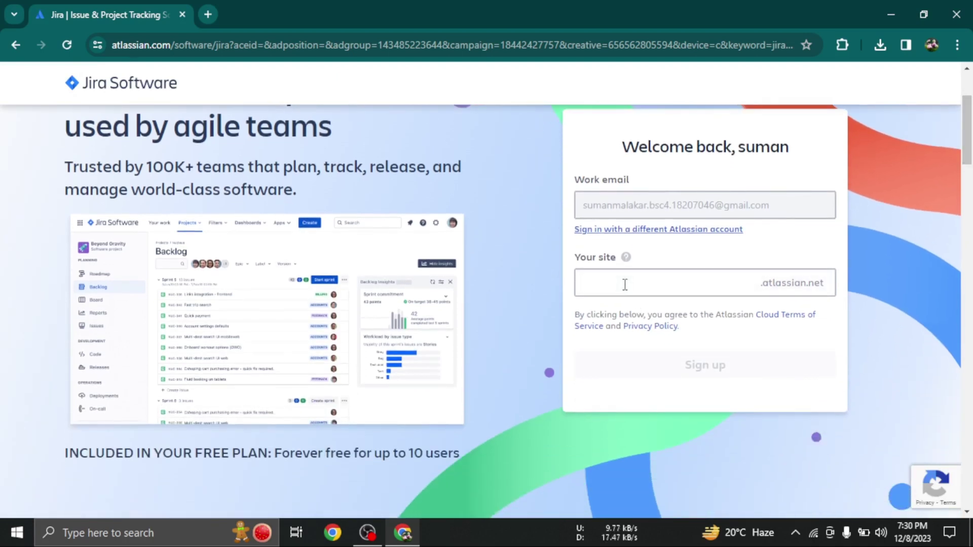
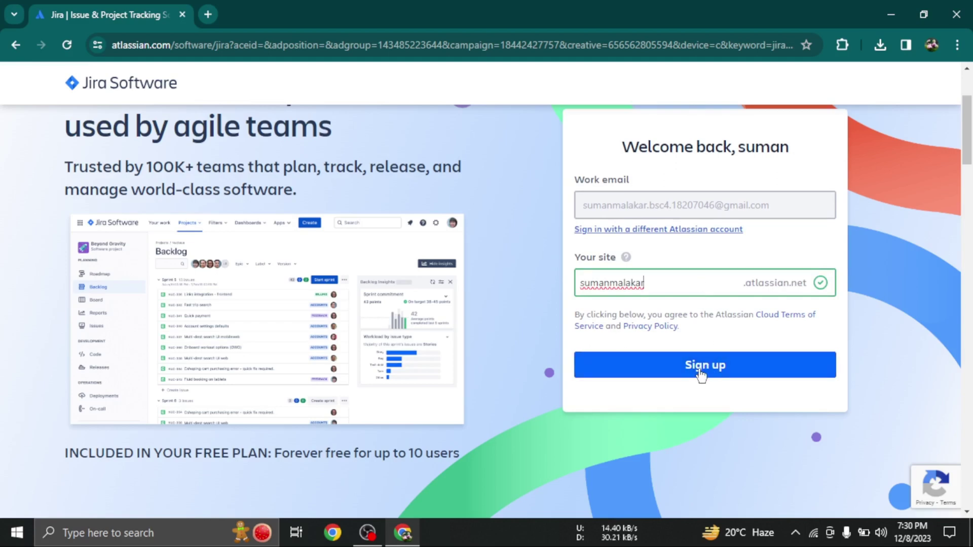
pyautogui.click(668, 362)
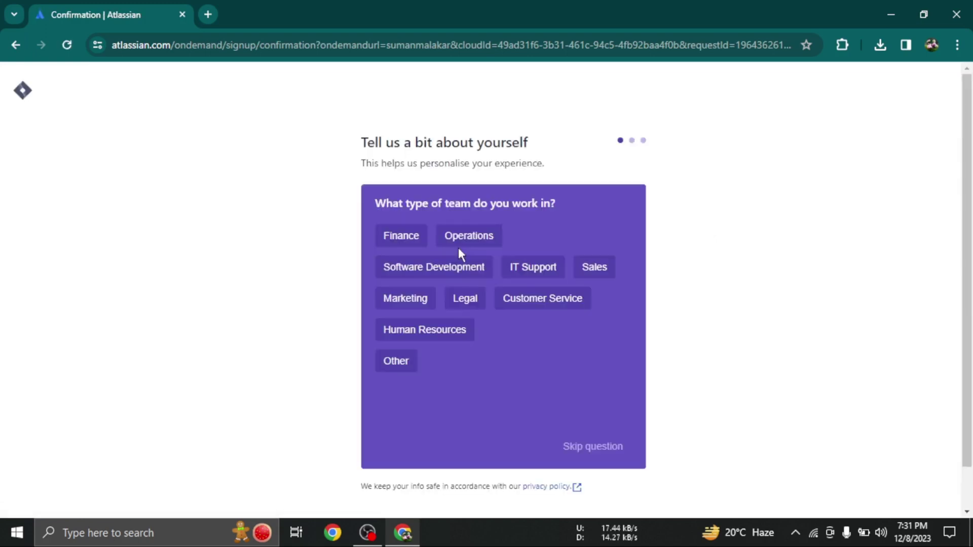
# Answer Software Development team, Software Engineer role, tick all eight main tasks, and submit
pyautogui.click(430, 267)
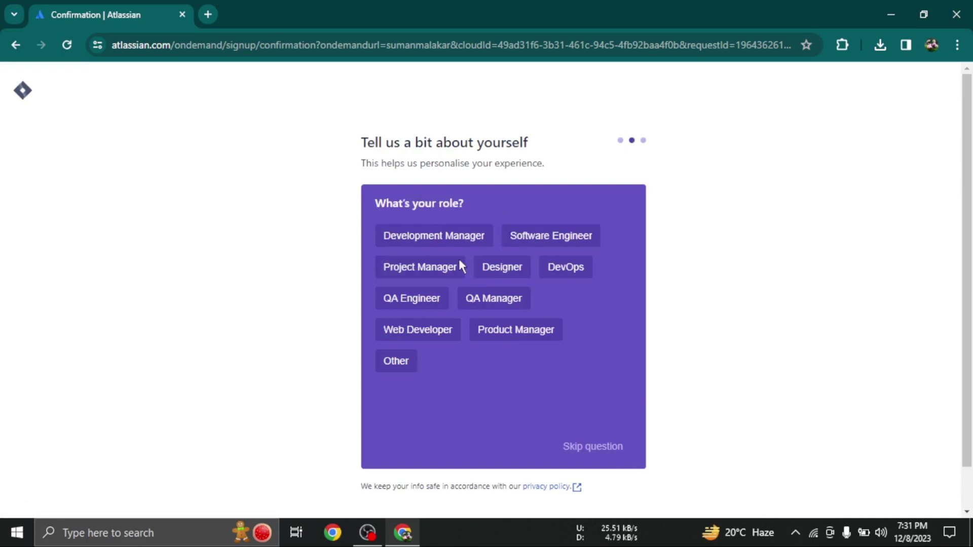
pyautogui.click(562, 238)
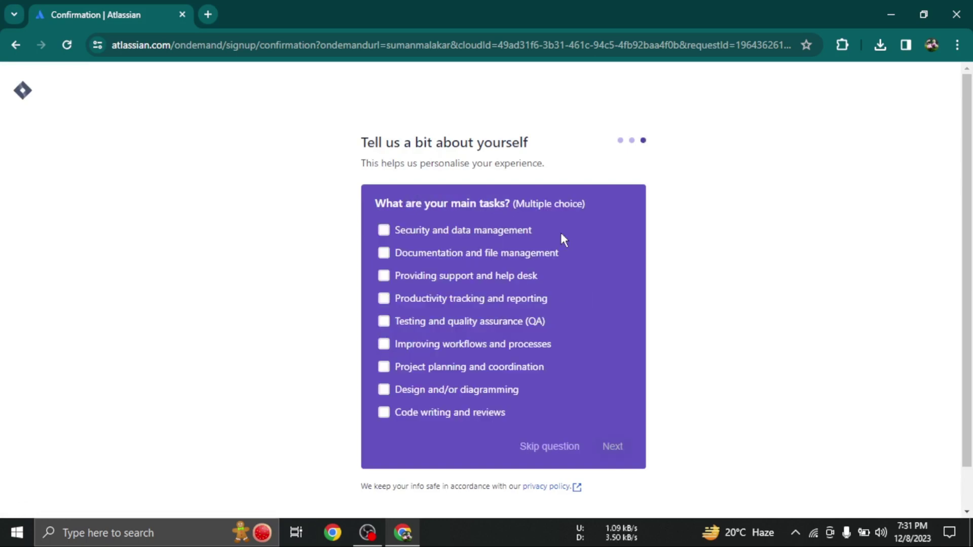
pyautogui.click(385, 229)
pyautogui.click(386, 252)
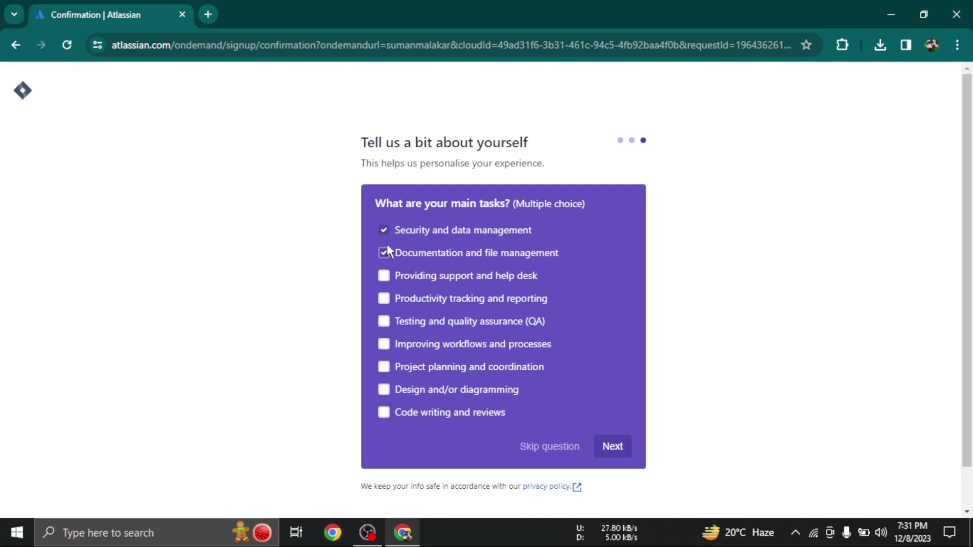
pyautogui.click(385, 277)
pyautogui.click(384, 299)
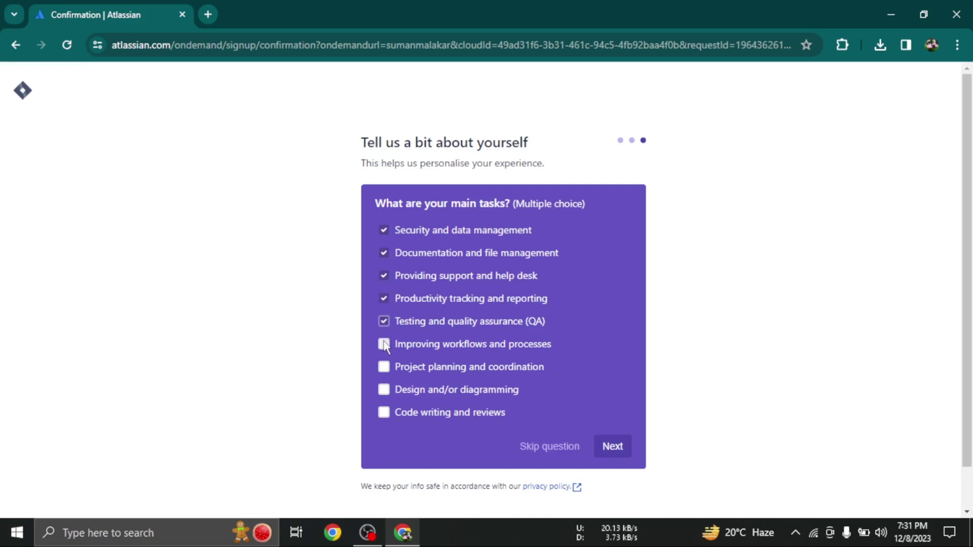
pyautogui.click(384, 344)
pyautogui.click(385, 367)
pyautogui.click(385, 392)
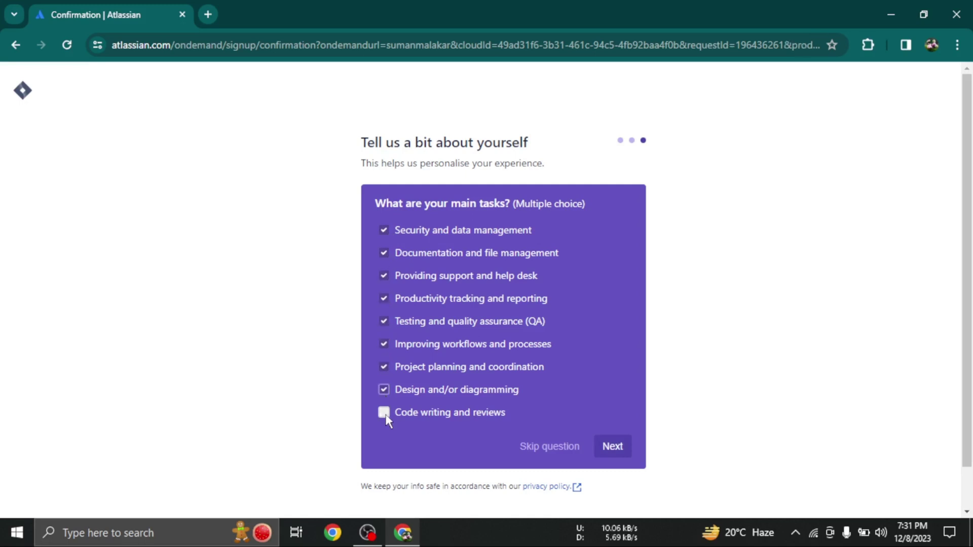
pyautogui.click(385, 413)
pyautogui.click(623, 448)
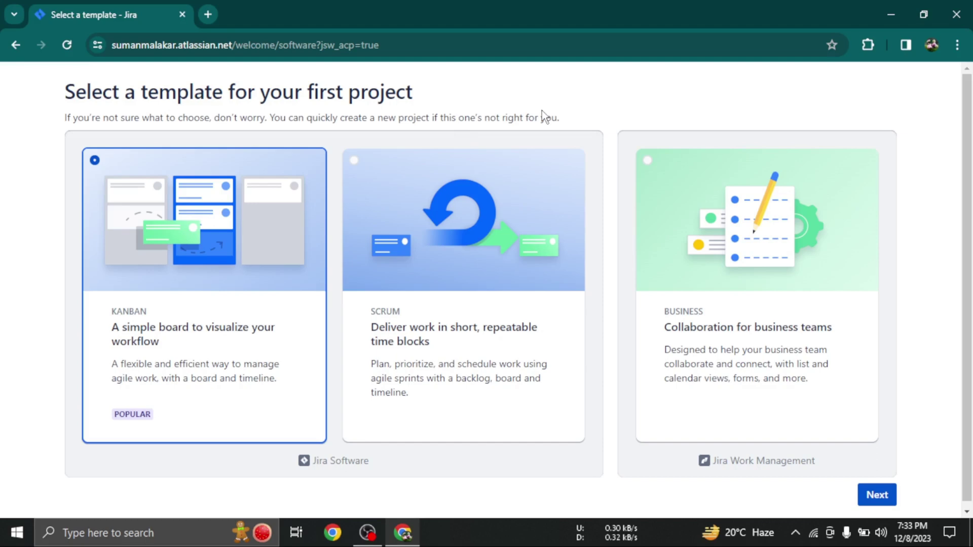
# Settle on the Scrum template over Kanban and create the first project
pyautogui.click(358, 162)
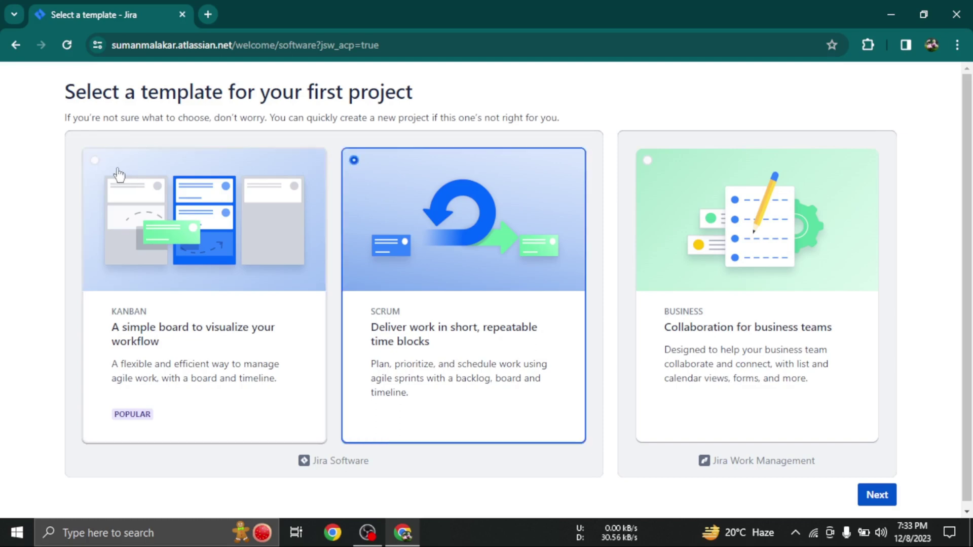
pyautogui.click(98, 169)
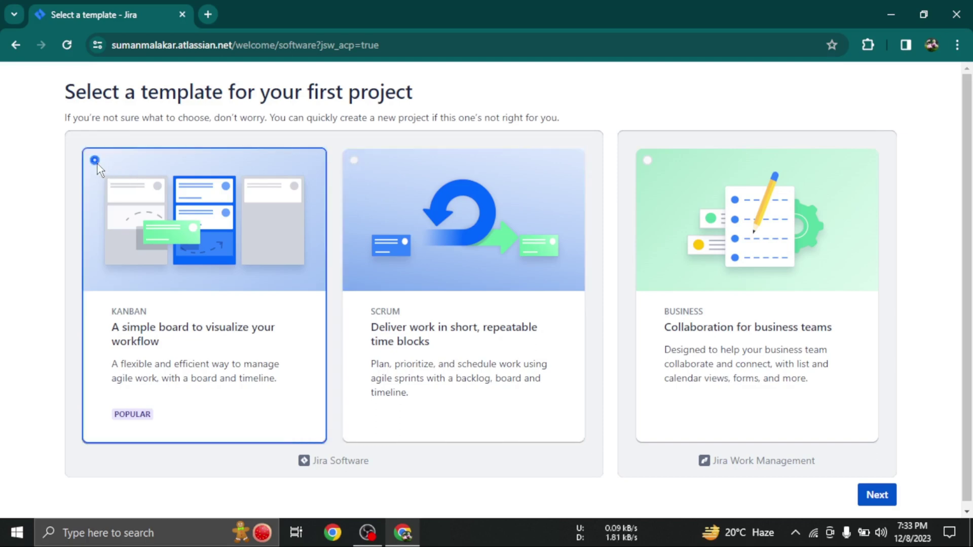
pyautogui.click(354, 165)
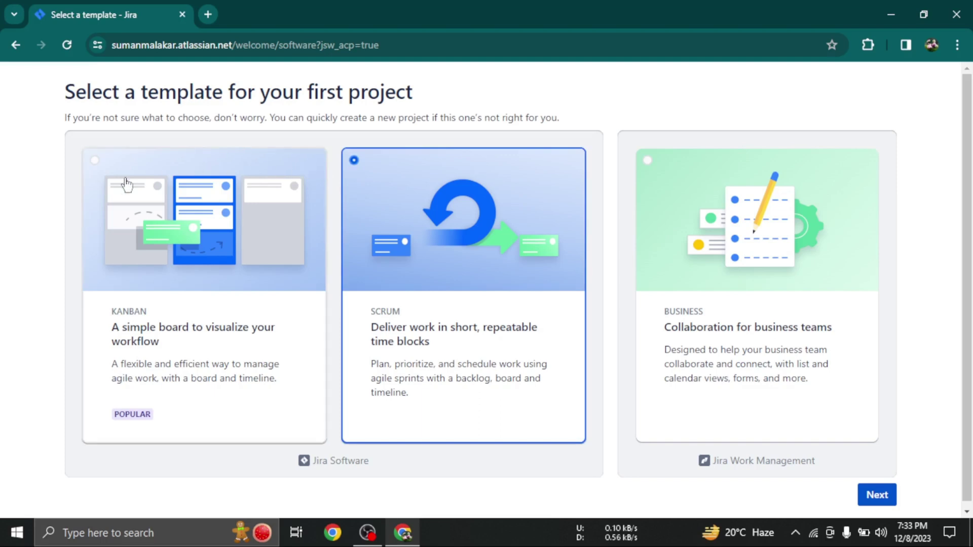
pyautogui.click(94, 161)
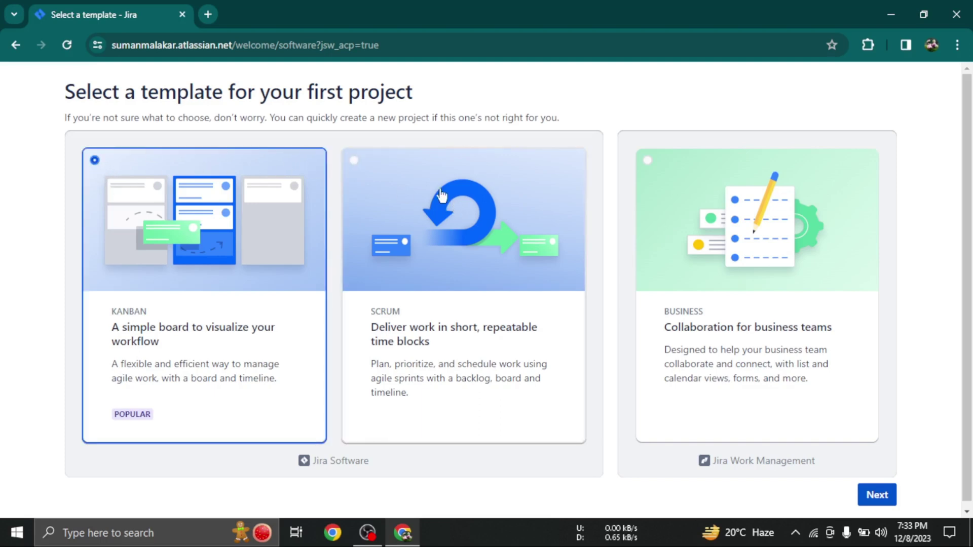
pyautogui.click(349, 161)
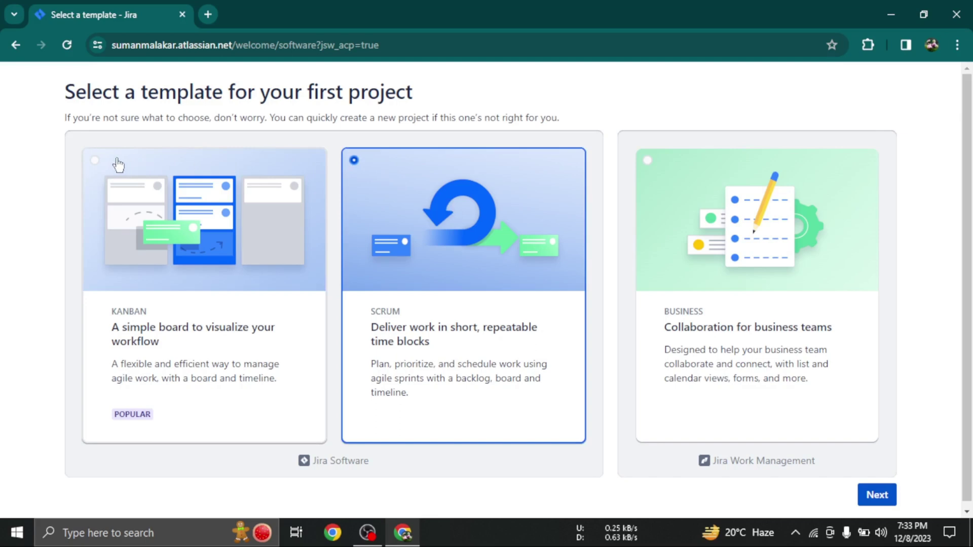
pyautogui.click(98, 162)
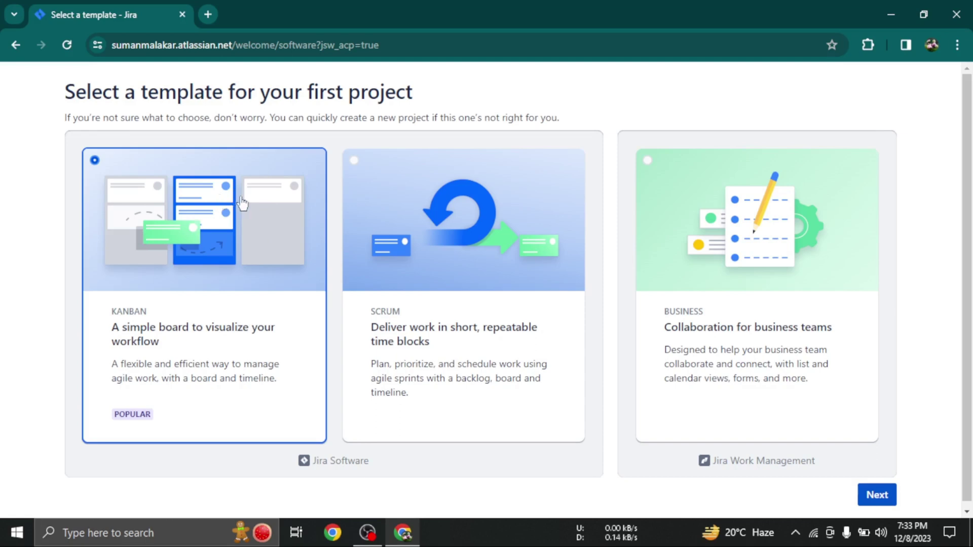
pyautogui.click(354, 171)
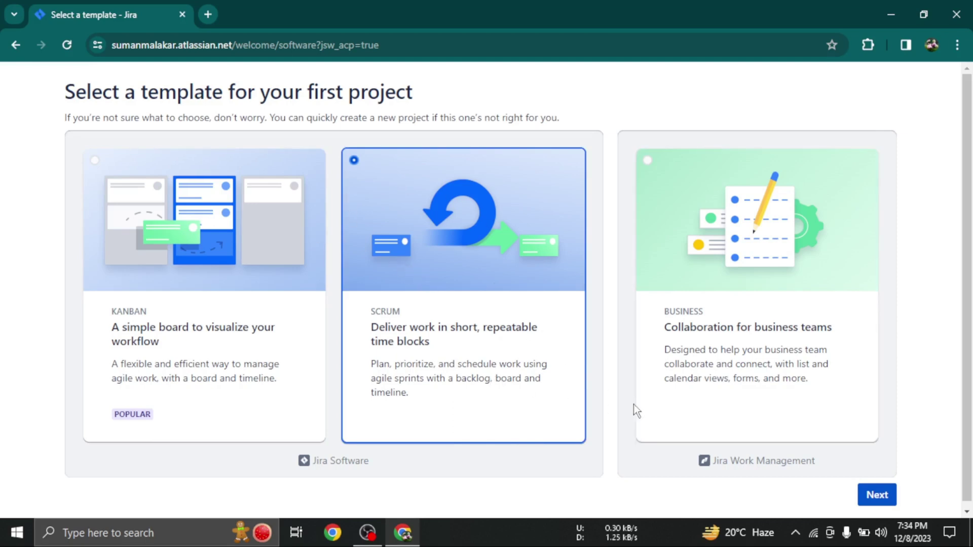
pyautogui.click(875, 494)
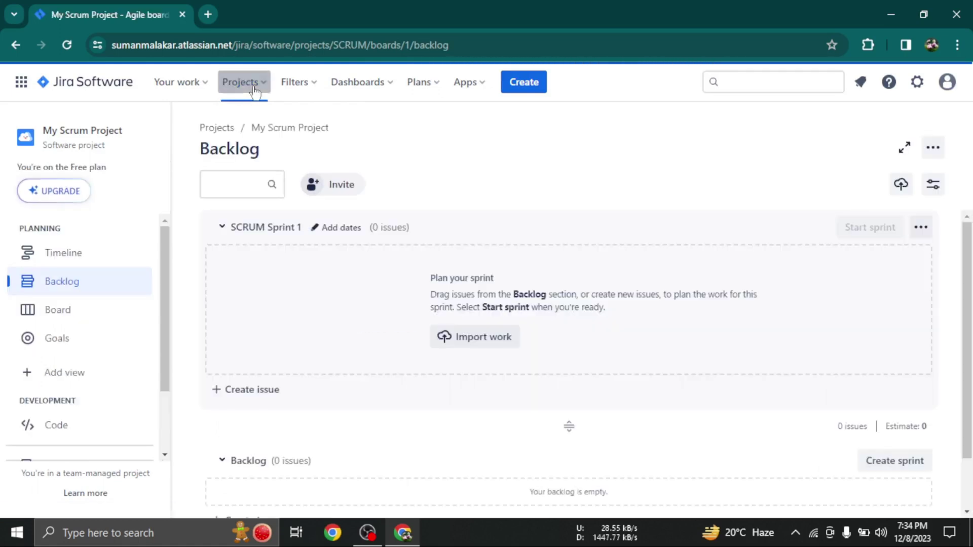
# Dismiss the welcome tour with 'Explore by myself' and start a new project from Projects
pyautogui.click(255, 89)
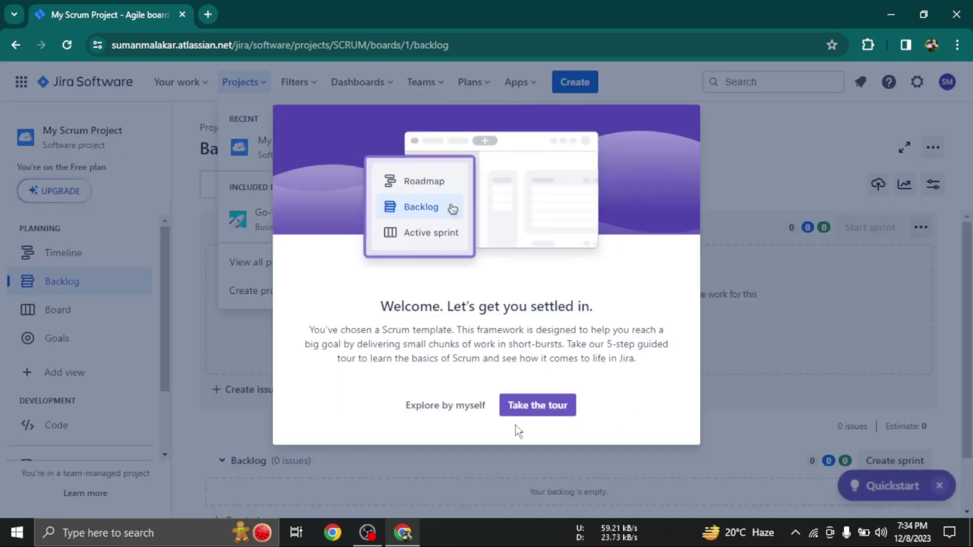
pyautogui.click(438, 407)
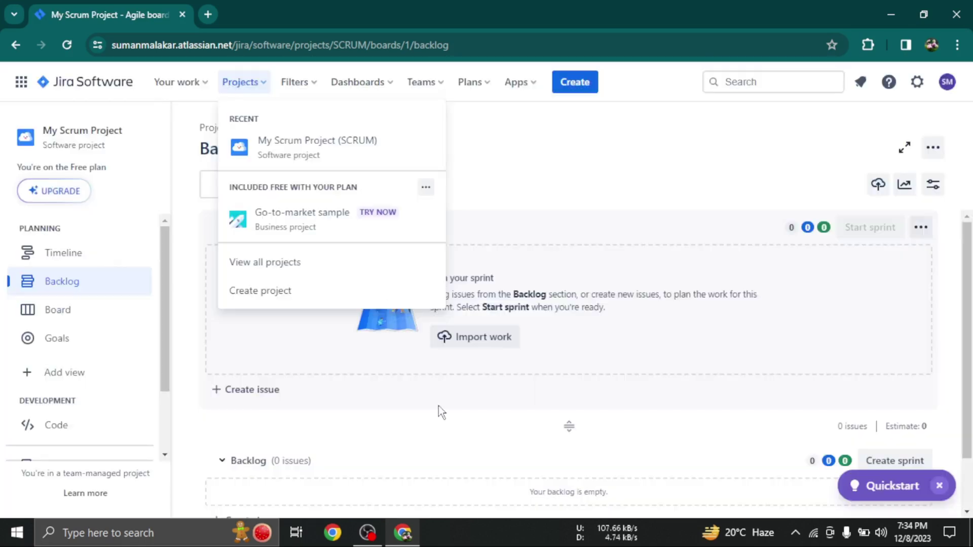
pyautogui.click(273, 291)
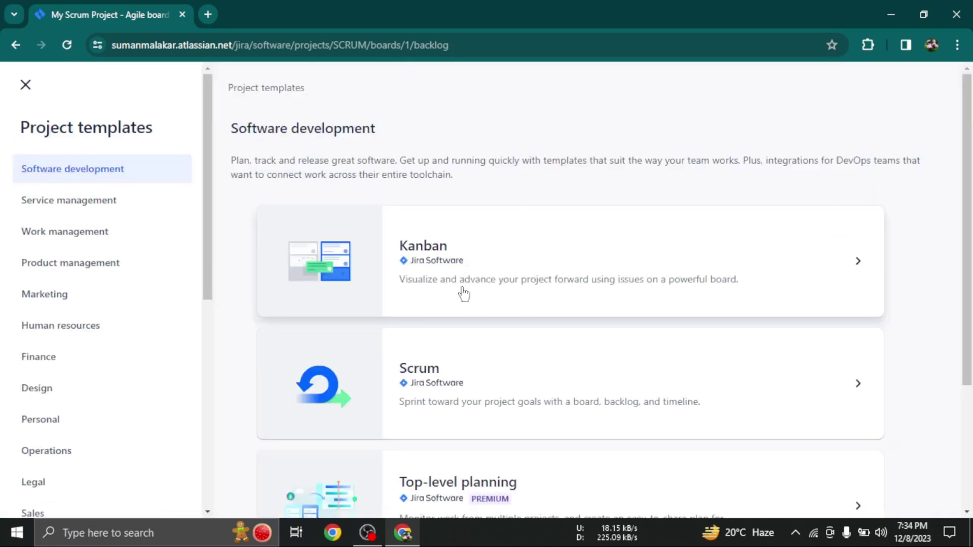
# Use the Scrum template and choose a team-managed project type
pyautogui.click(434, 374)
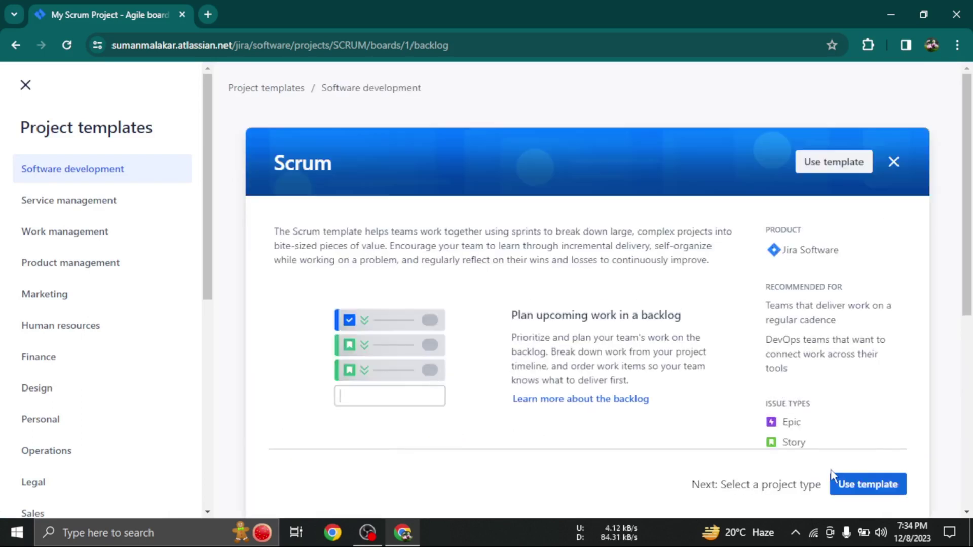
pyautogui.click(864, 485)
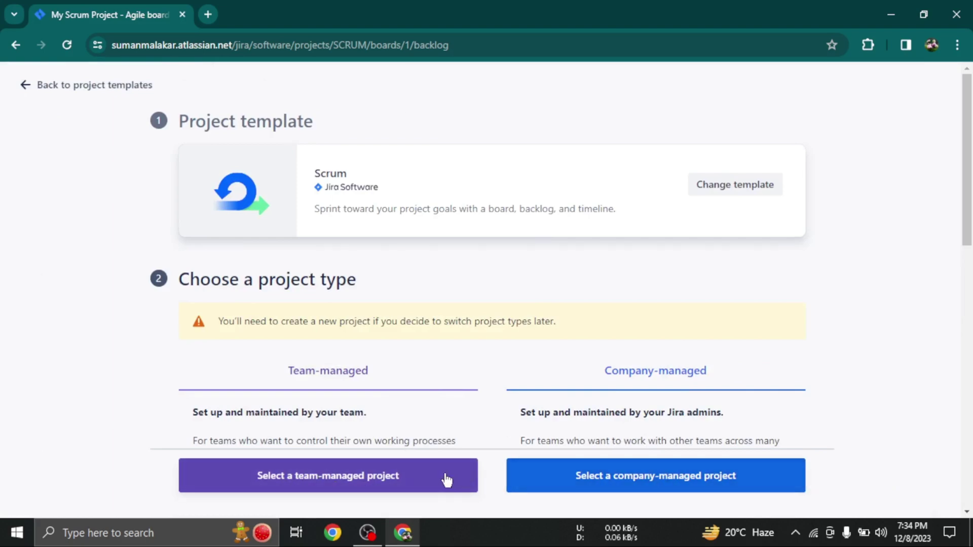
pyautogui.click(424, 476)
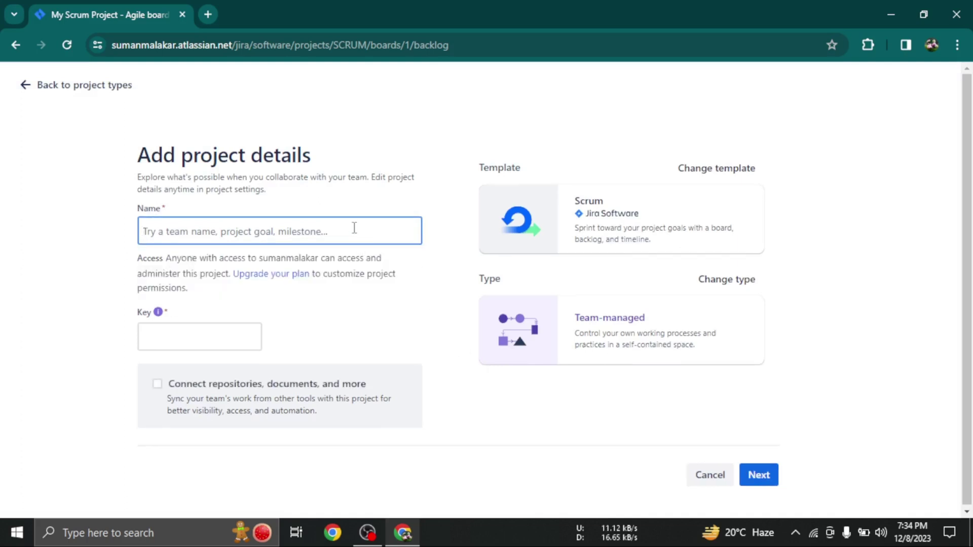
# Name the project Kernal_Program with key KP and submit the details
pyautogui.write('Kernal')
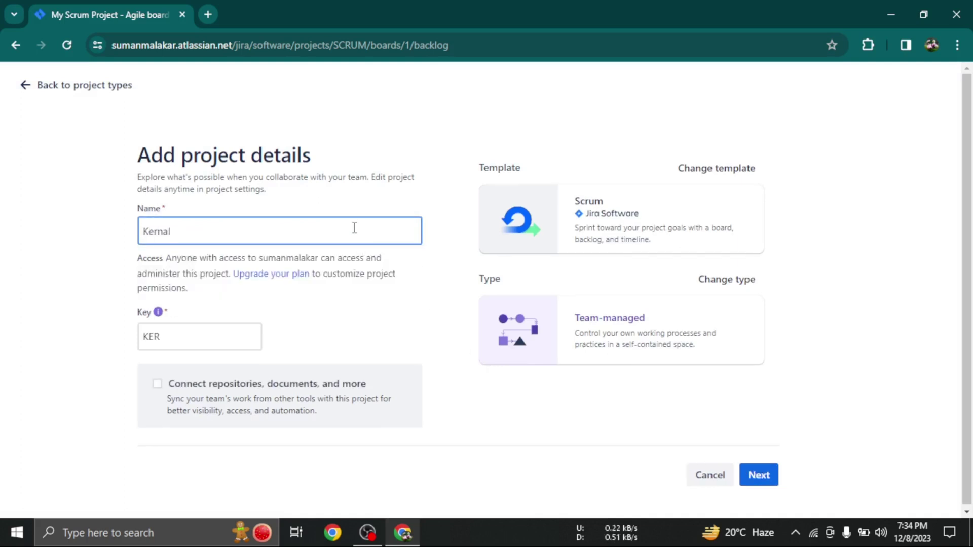
pyautogui.write('_Program')
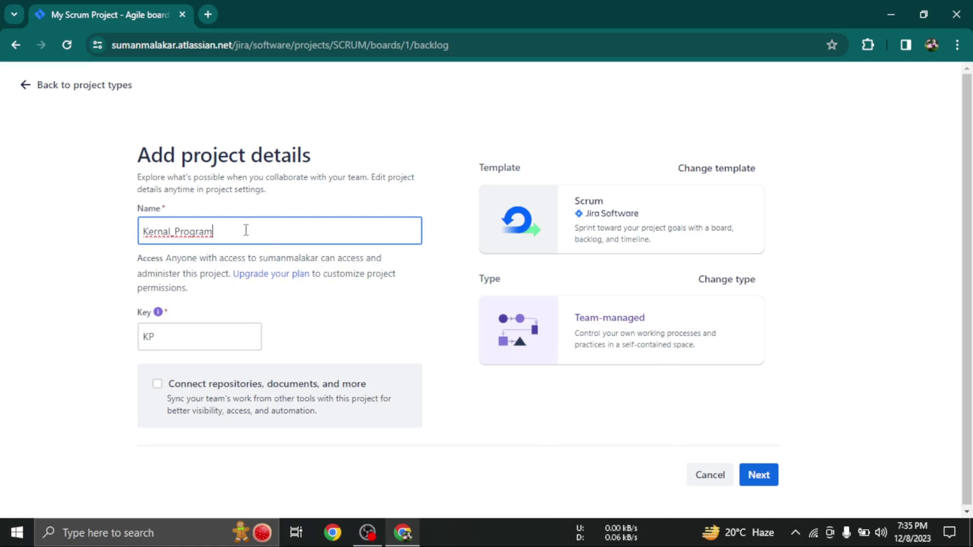
pyautogui.click(187, 336)
pyautogui.click(293, 338)
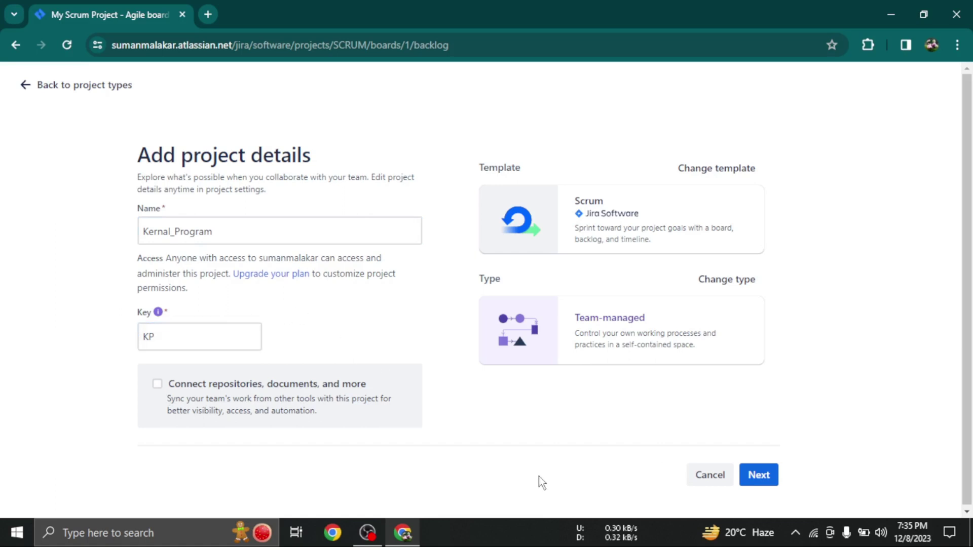
pyautogui.click(270, 233)
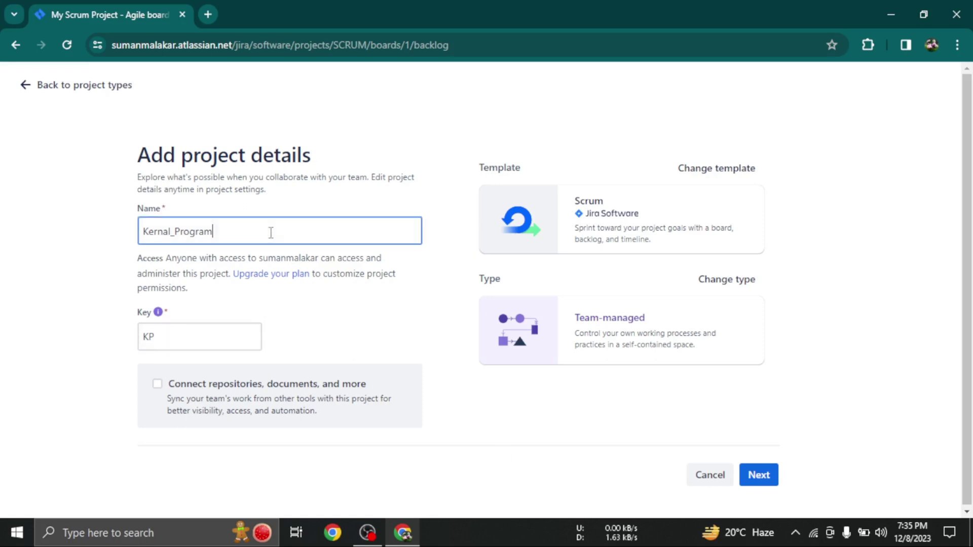
pyautogui.click(200, 339)
pyautogui.click(486, 401)
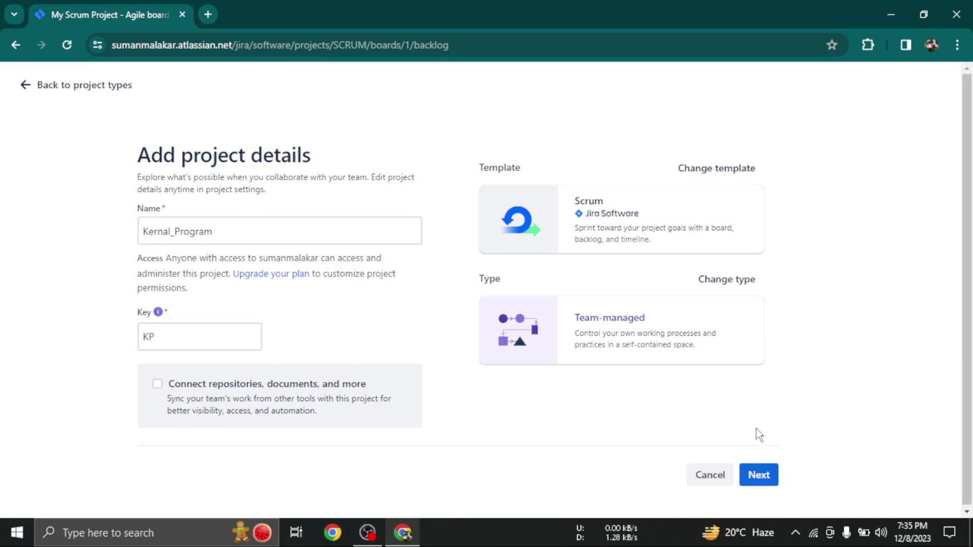
pyautogui.click(759, 473)
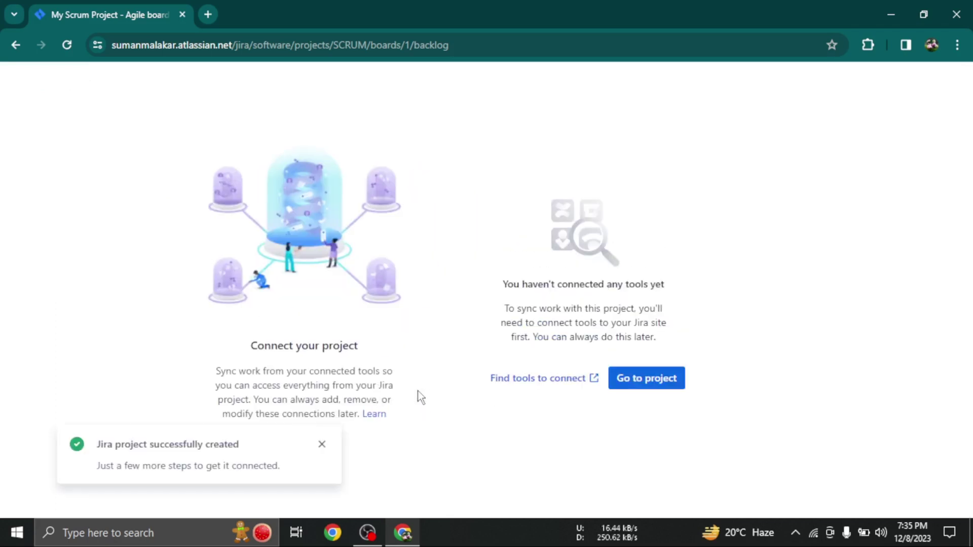
# Go to the new Kernal_Program project to show its empty KP board
pyautogui.click(658, 382)
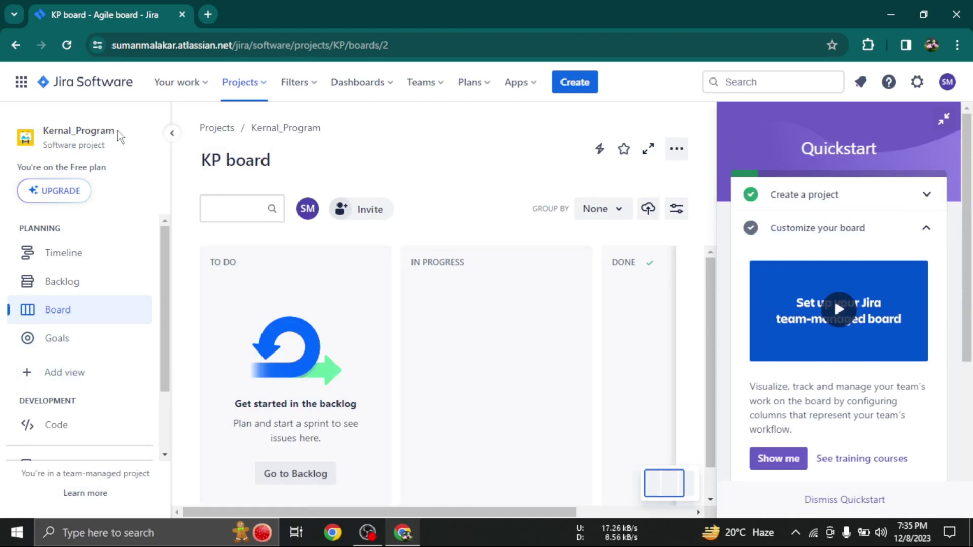
pyautogui.moveTo(121, 133); pyautogui.dragTo(30, 134)
pyautogui.click(485, 138)
# Start a new issue in the Kernal_Program (KP) project and list the available issue types
pyautogui.click(569, 95)
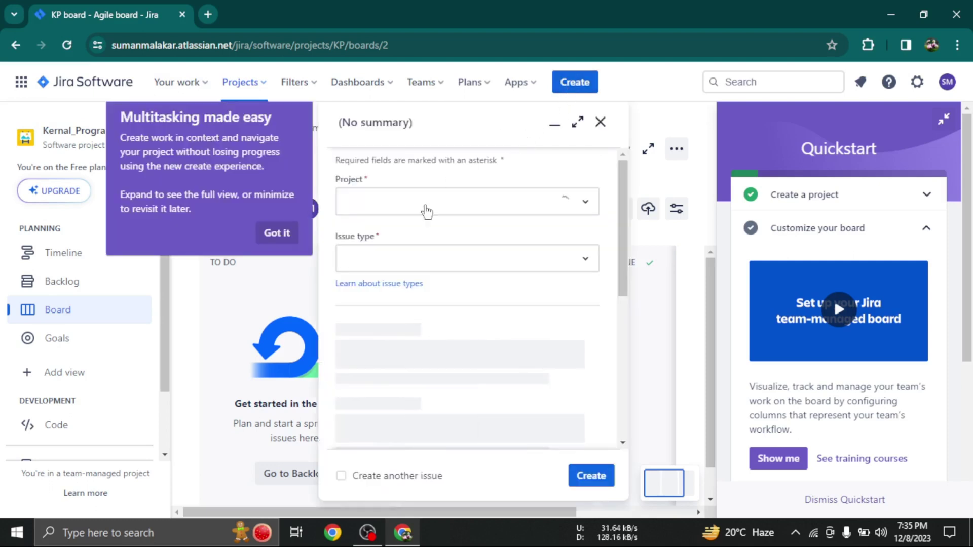
pyautogui.click(277, 233)
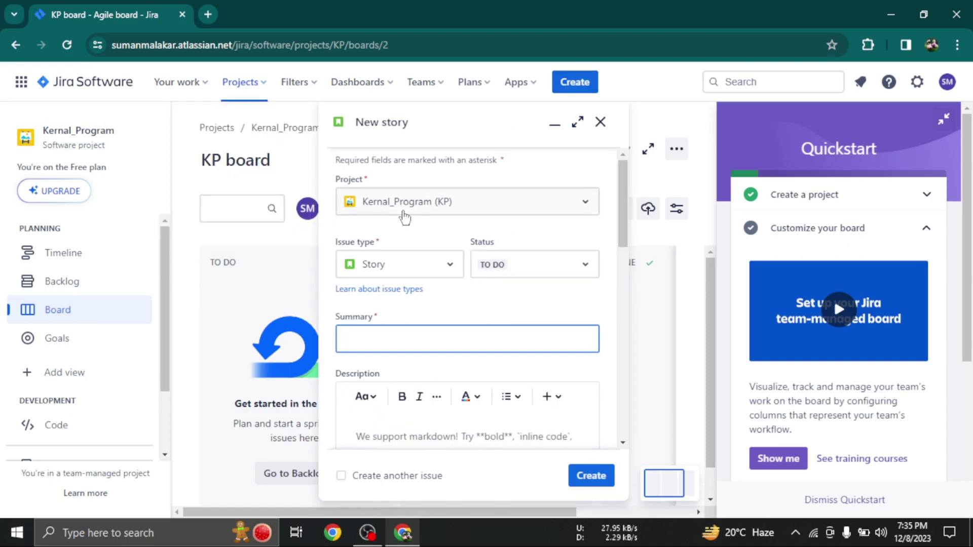
pyautogui.click(400, 201)
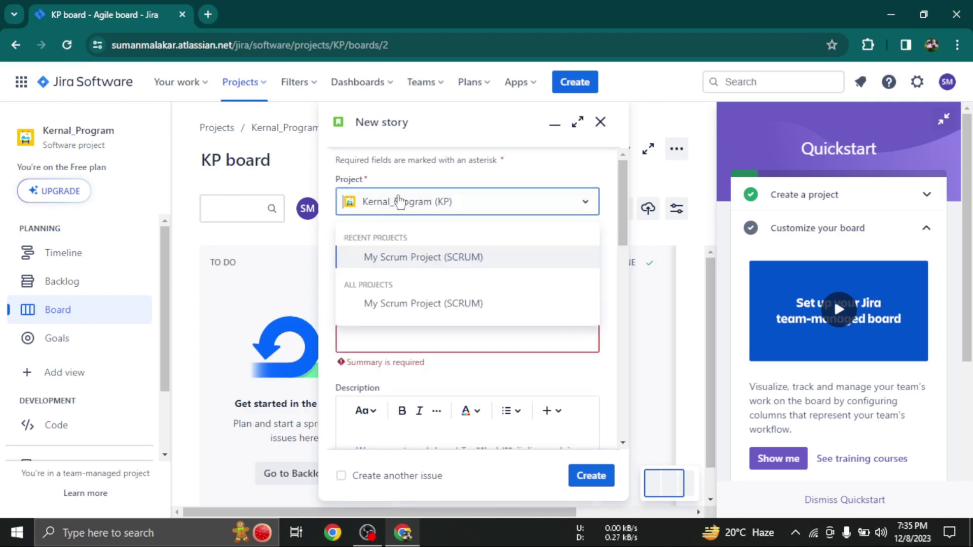
pyautogui.click(400, 201)
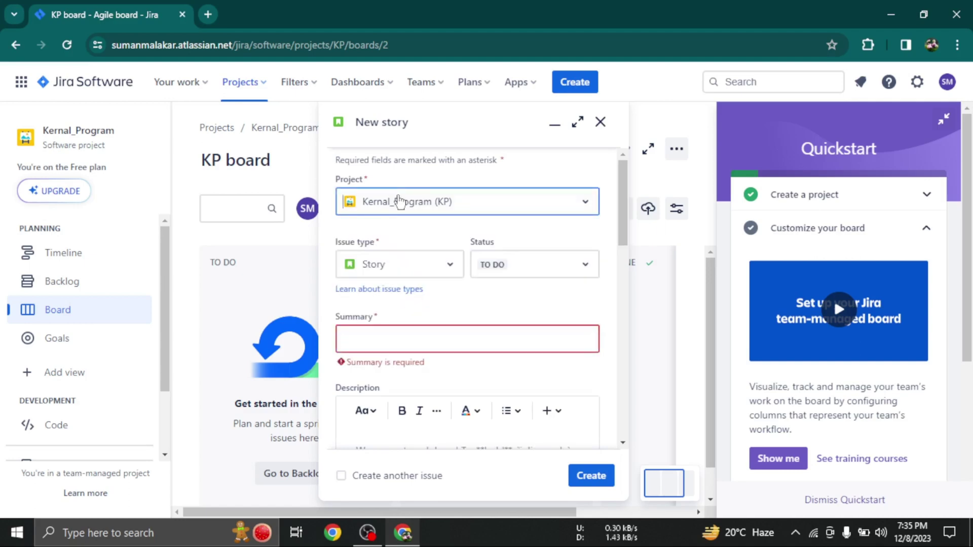
pyautogui.click(389, 270)
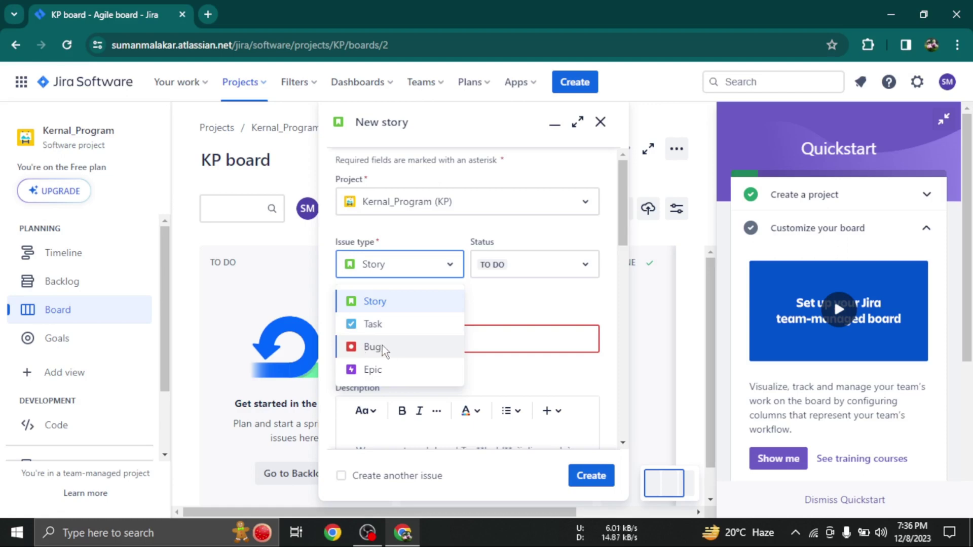
# Make the issue a Task with summary 'Create a c program to find factorial using recursion'
pyautogui.click(378, 330)
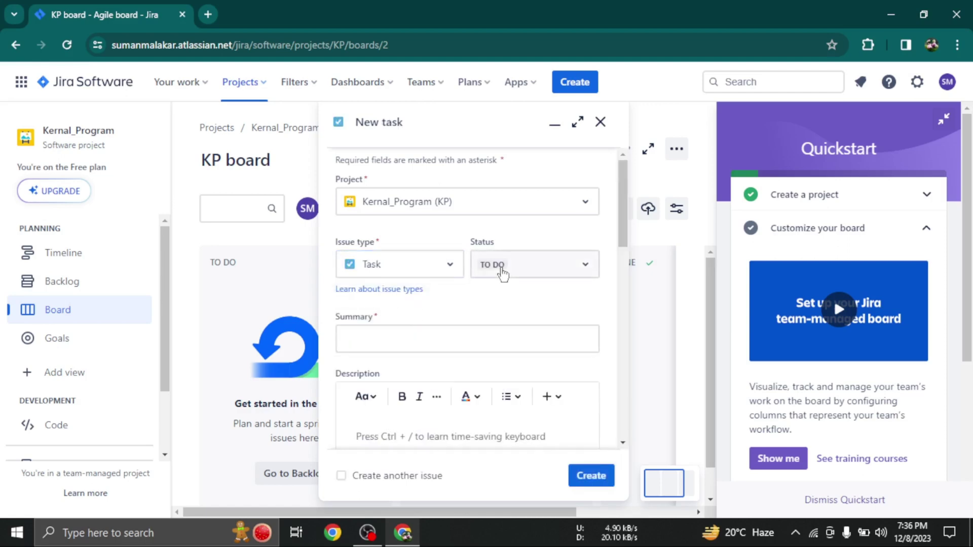
pyautogui.click(405, 332)
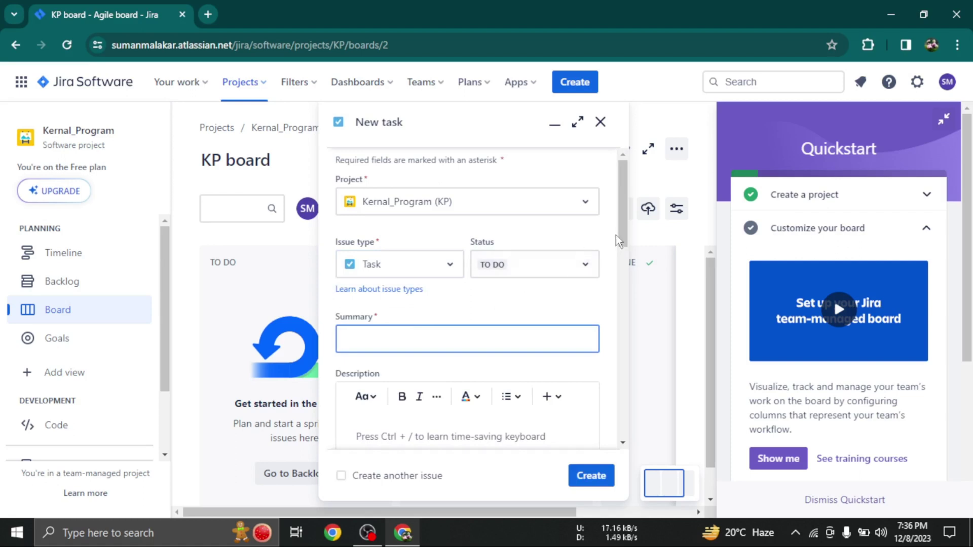
pyautogui.moveTo(618, 232); pyautogui.dragTo(623, 254)
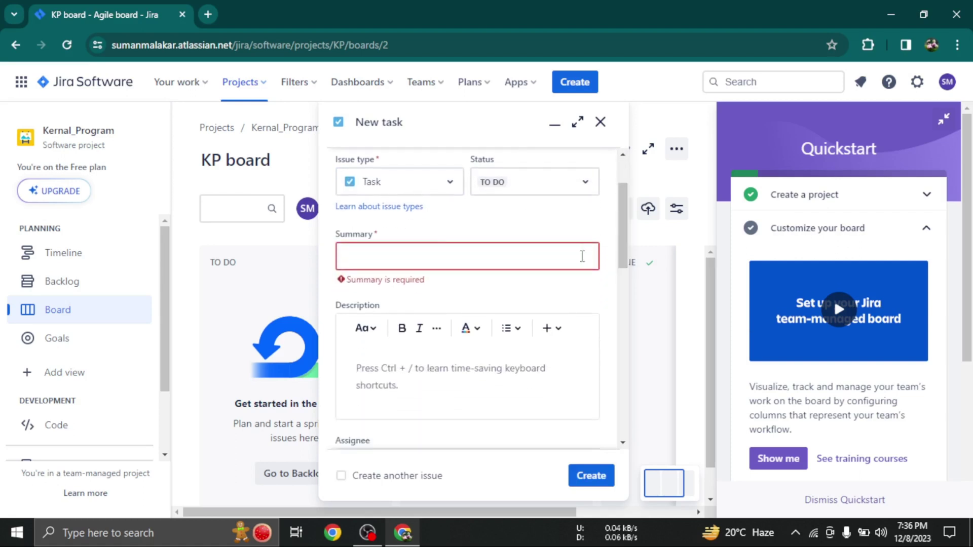
pyautogui.click(550, 256)
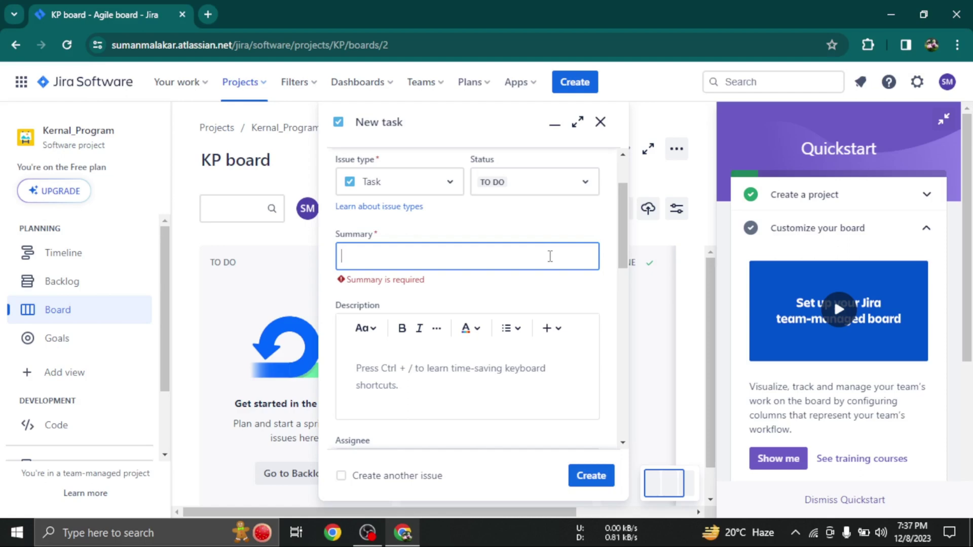
pyautogui.write('Create a c')
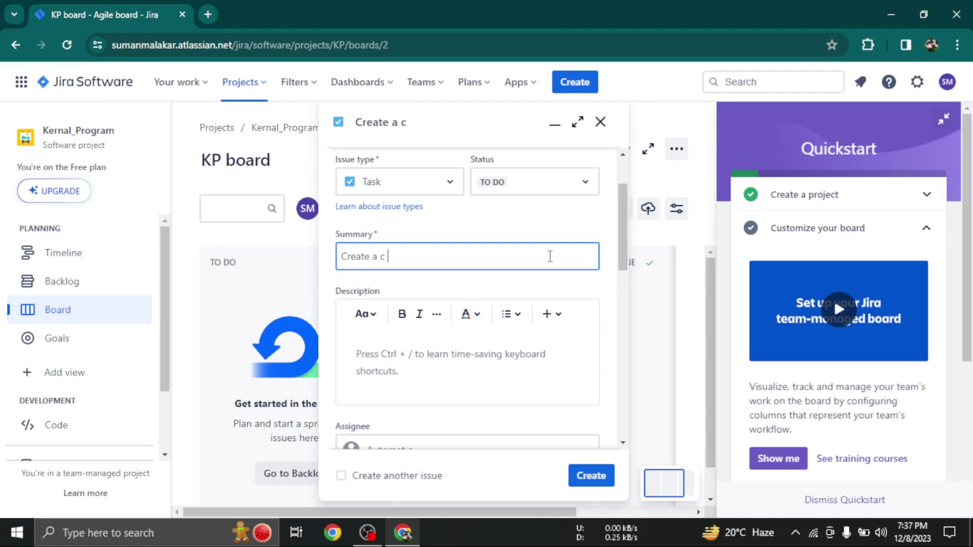
pyautogui.write(' program')
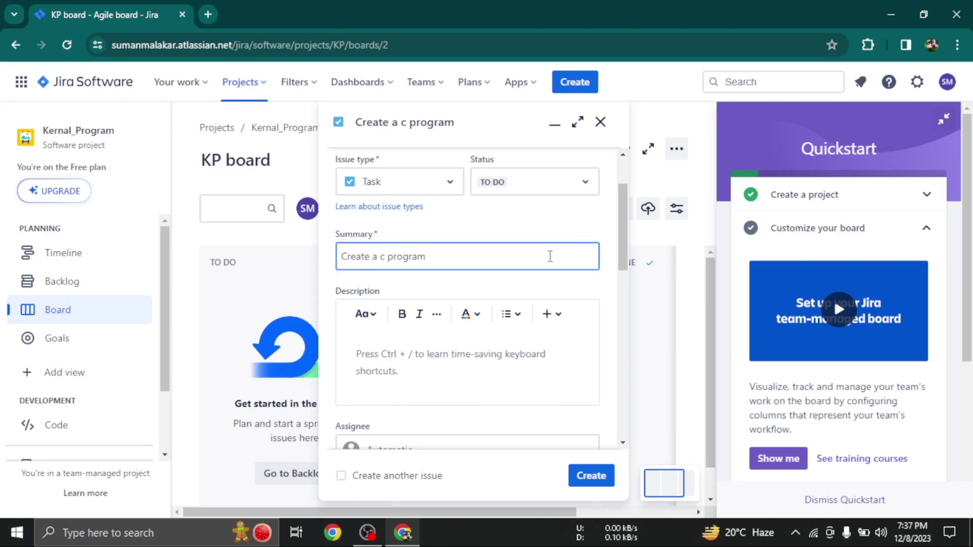
pyautogui.write(' to find facto')
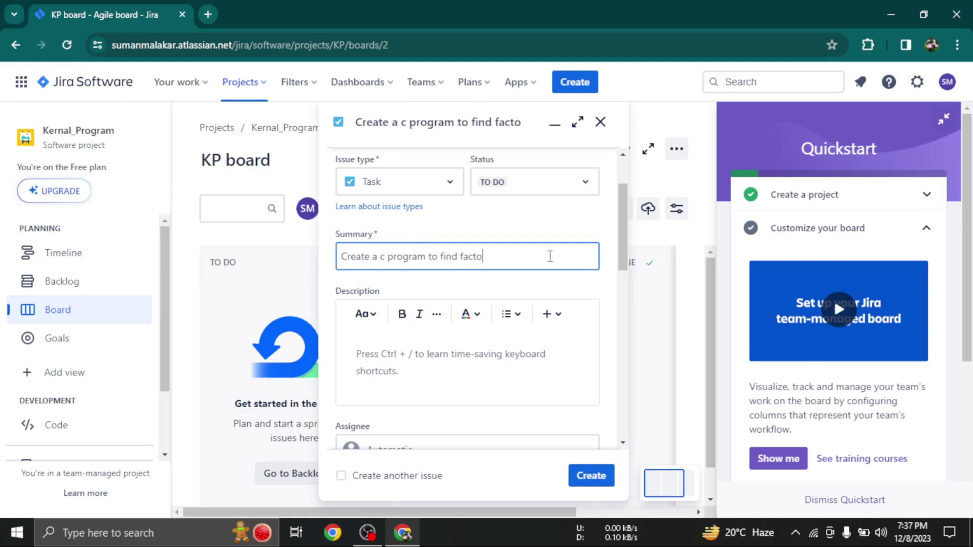
pyautogui.write('rial usi')
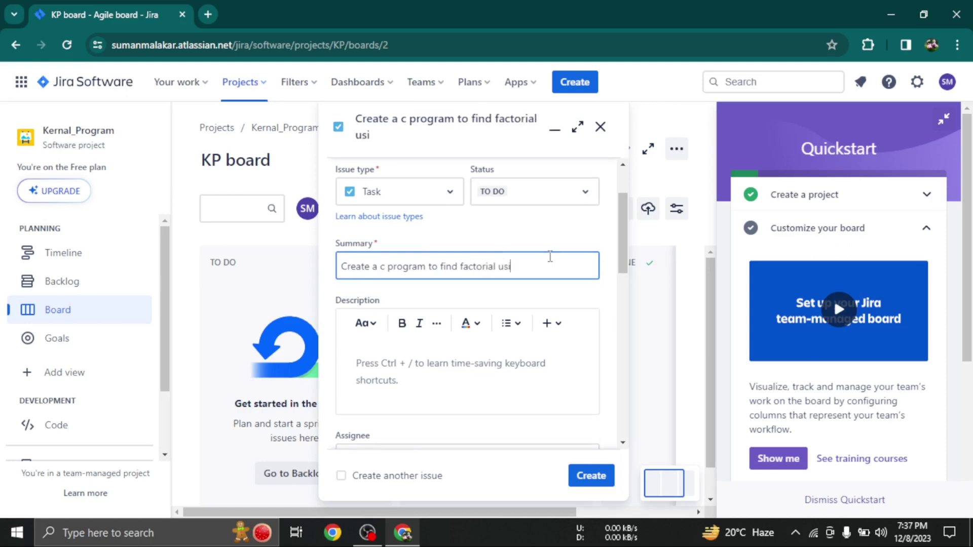
pyautogui.write('ng rec')
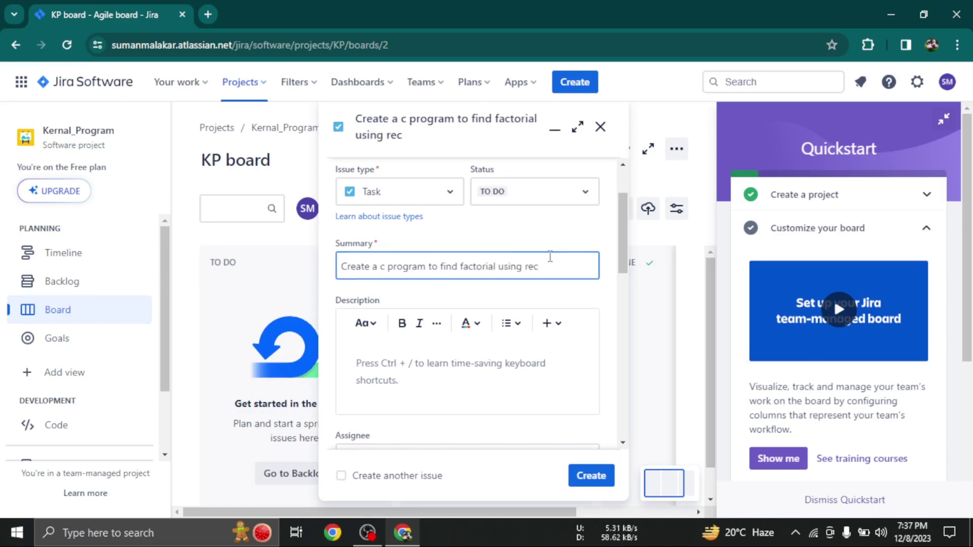
pyautogui.write('ursion')
# Start a bulleted list in the issue's Description editor
pyautogui.click(623, 270)
pyautogui.moveTo(623, 270); pyautogui.dragTo(624, 281)
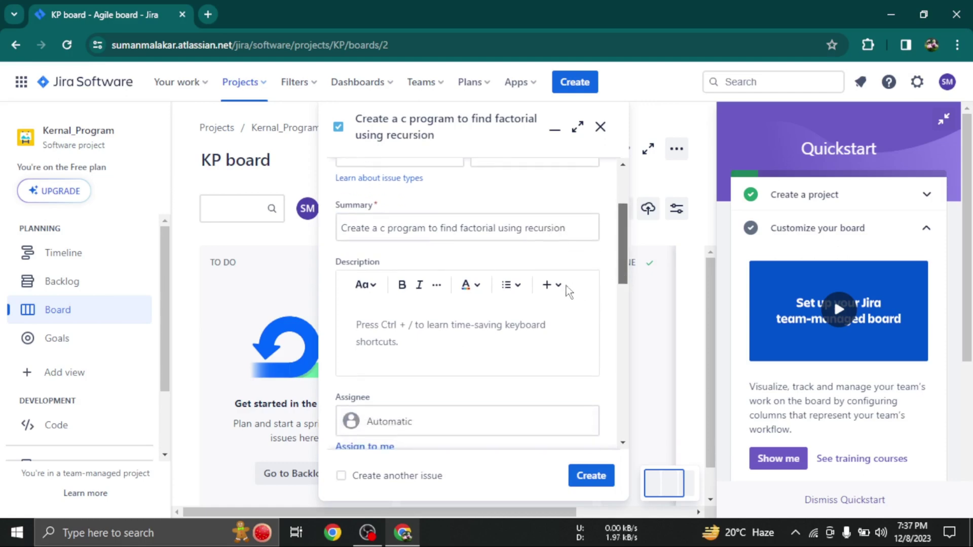
pyautogui.click(505, 285)
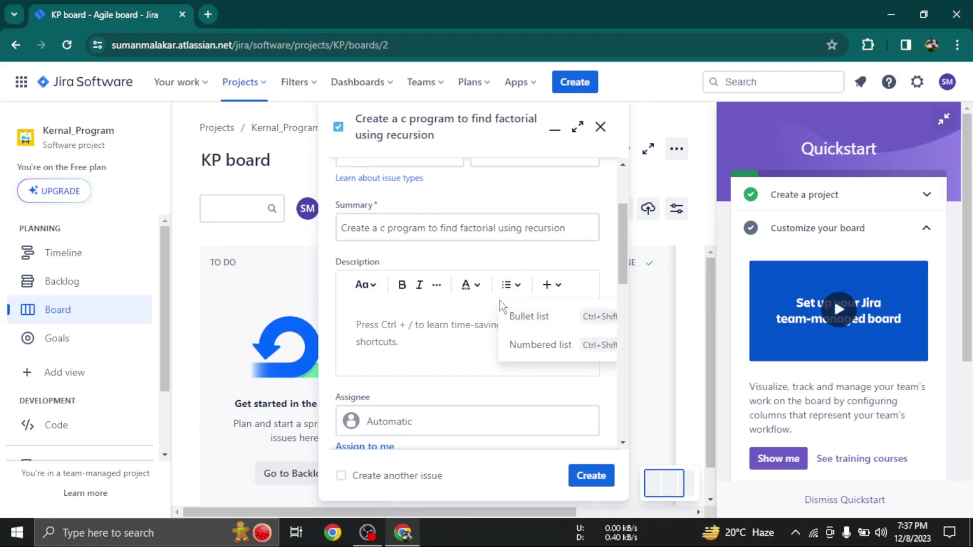
pyautogui.click(507, 285)
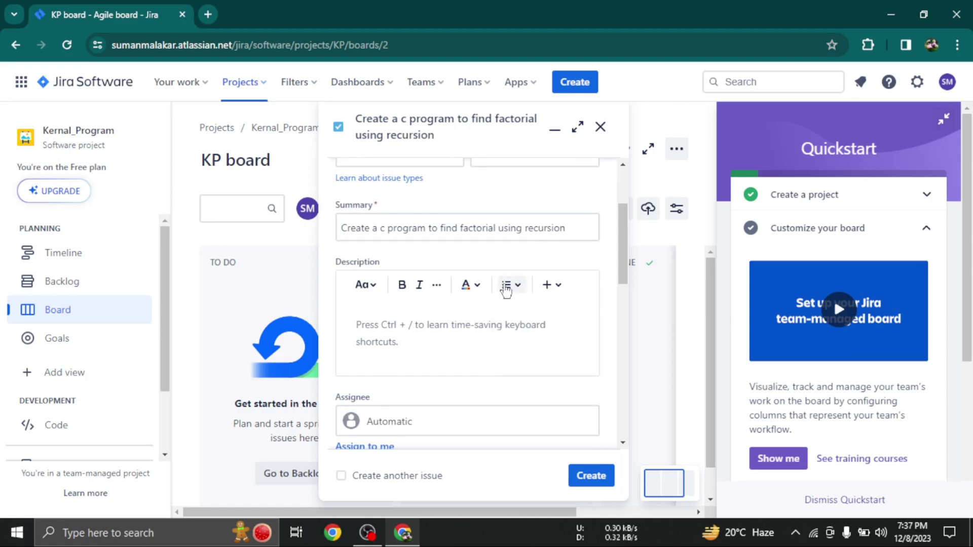
pyautogui.click(506, 288)
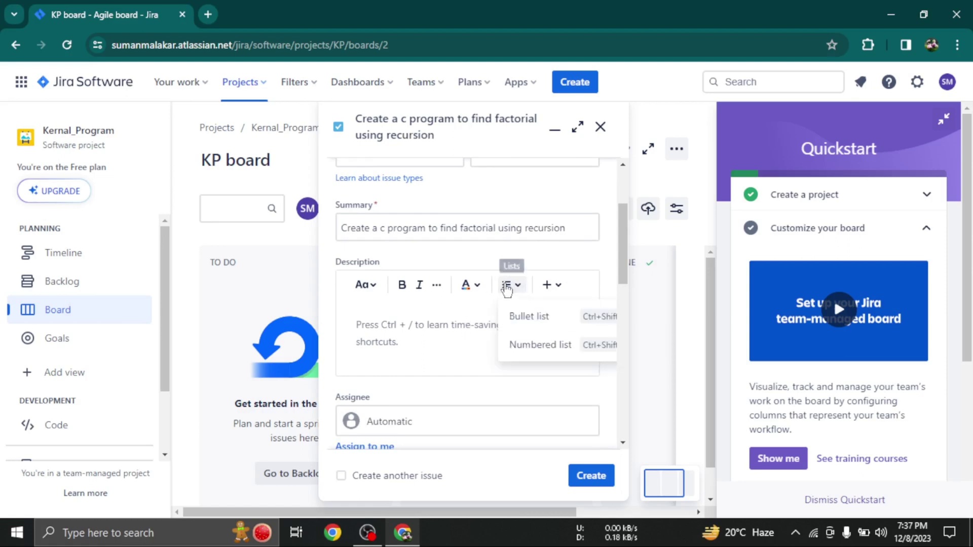
pyautogui.click(439, 298)
pyautogui.click(406, 324)
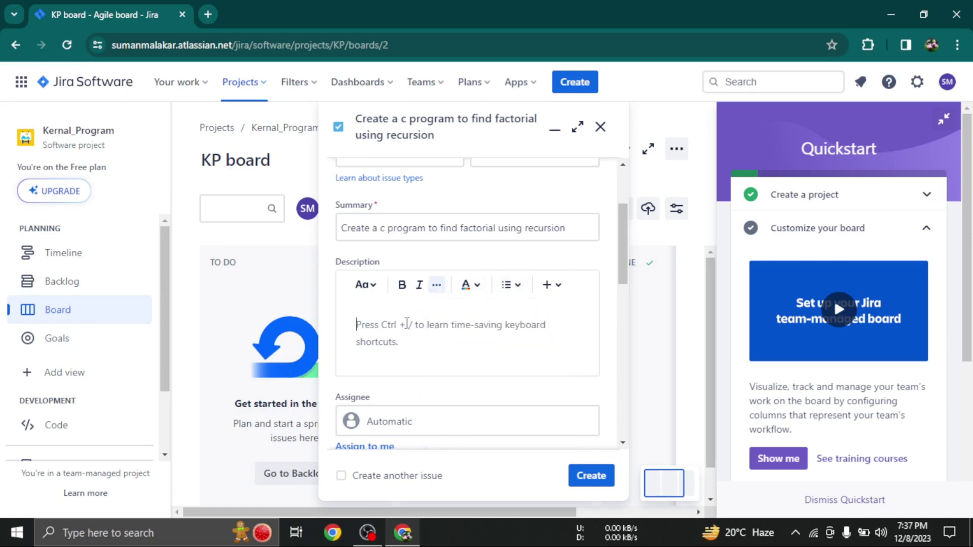
pyautogui.click(513, 285)
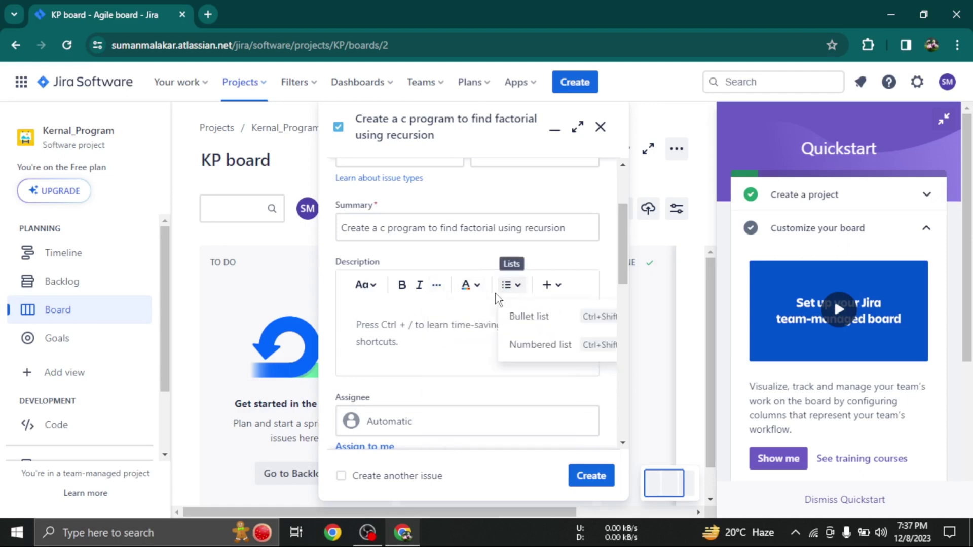
pyautogui.click(541, 315)
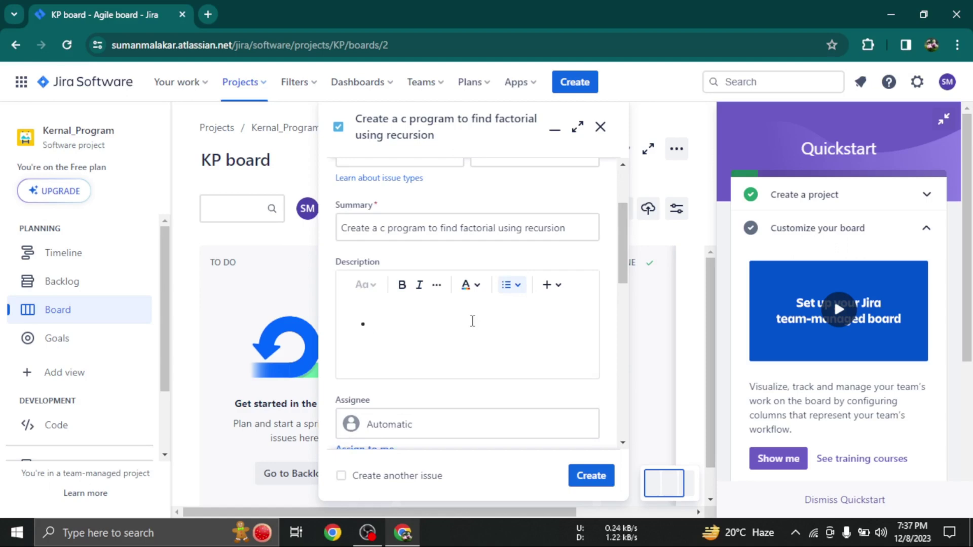
# Add bullets 'Use function to create program', 'Use the concept of recursion' and 'Use proper variable naming'
pyautogui.write('Use function to create program')
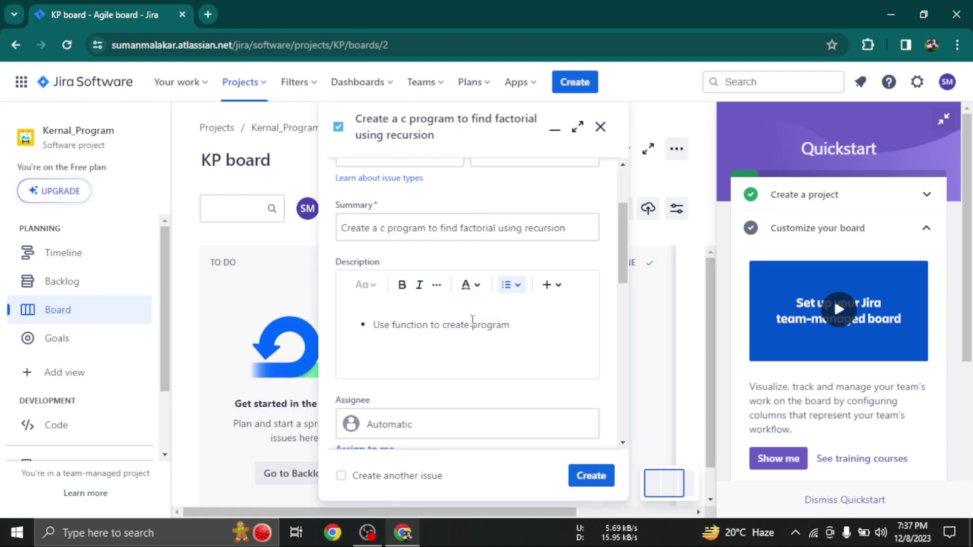
pyautogui.press('Return')
pyautogui.write('Use ')
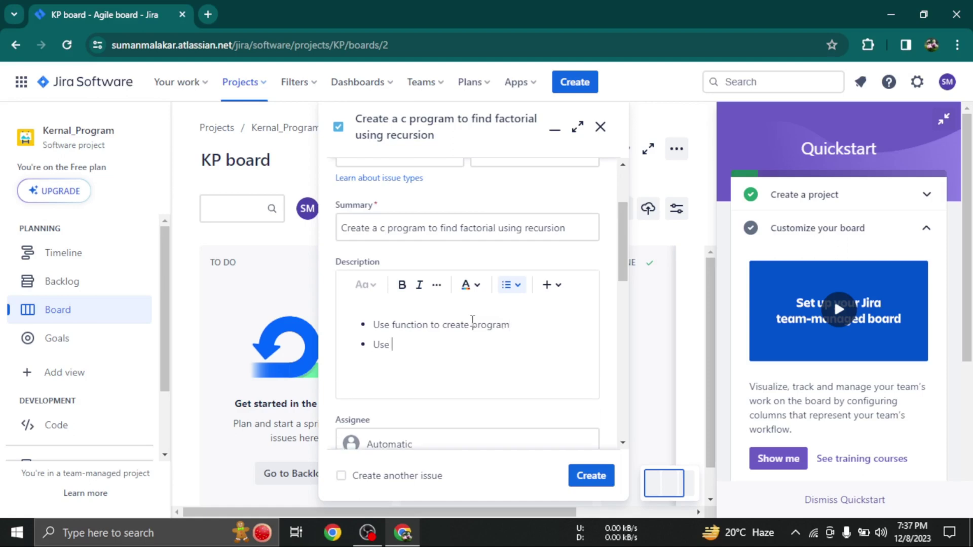
pyautogui.write('the concept of rec')
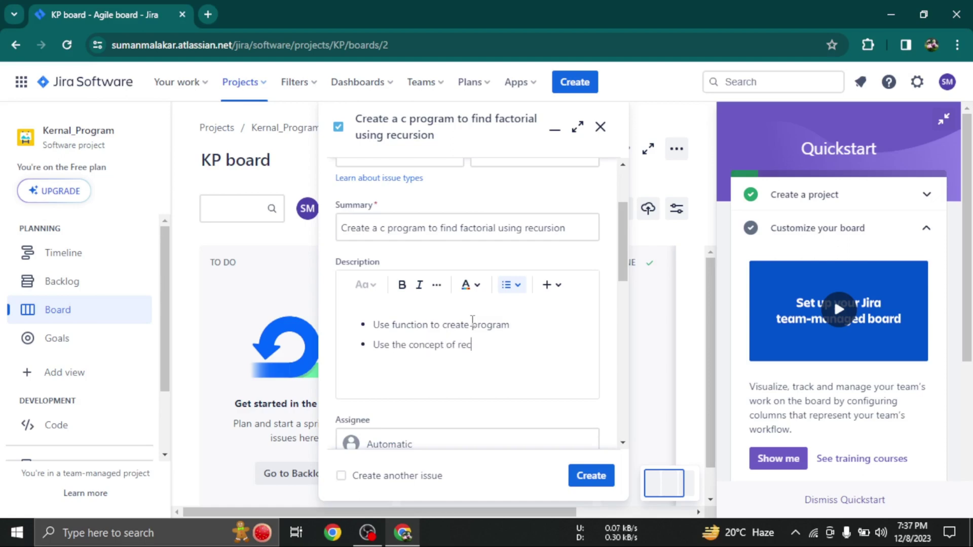
pyautogui.write('ursui')
pyautogui.press('BackSpace')
pyautogui.press('BackSpace')
pyautogui.write('ion')
pyautogui.press('Return')
pyautogui.write('Use pro')
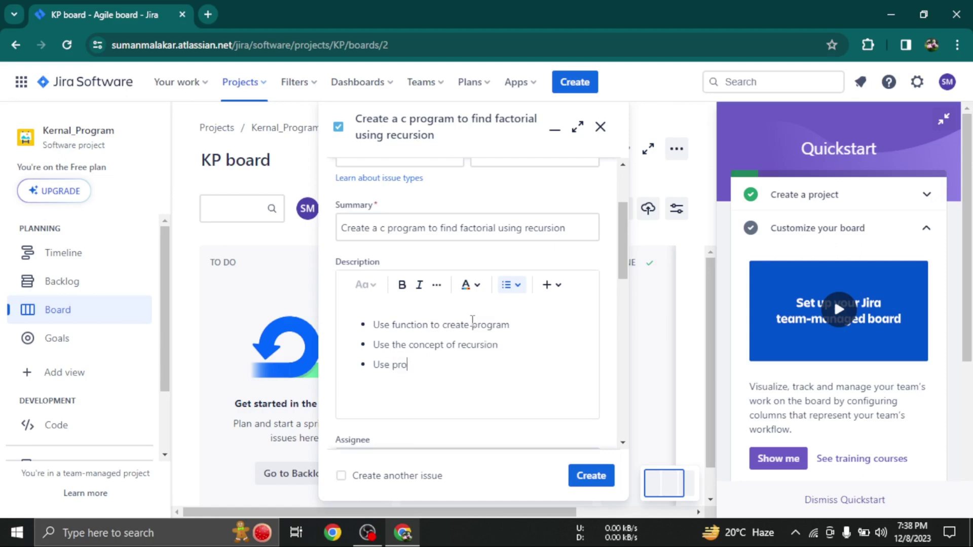
pyautogui.write('per variable naming')
# Add bullets 'Use comments to indicate type of functionality' and 'Push code on github repository aloted'
pyautogui.press('Return')
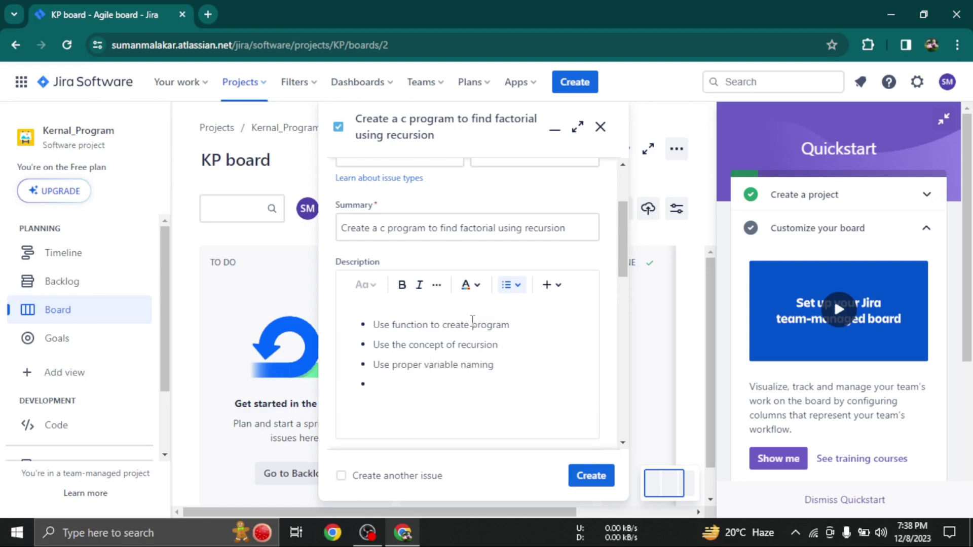
pyautogui.write('Use comments to indi')
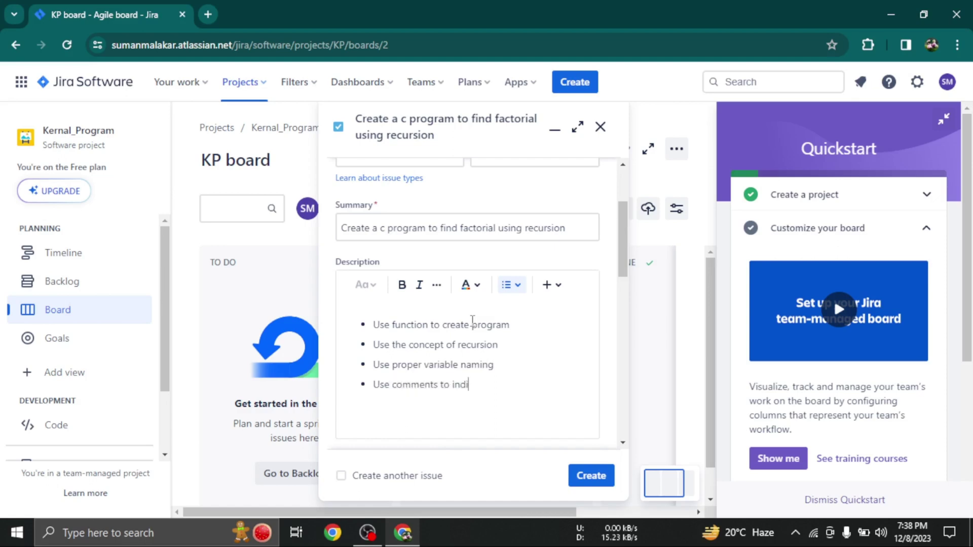
pyautogui.write('cate type of funct')
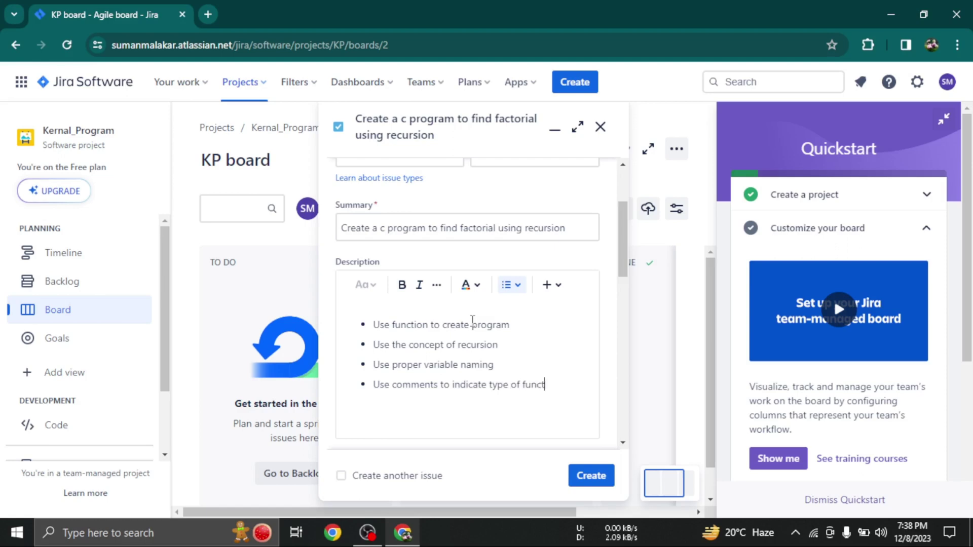
pyautogui.write('ionality')
pyautogui.press('Return')
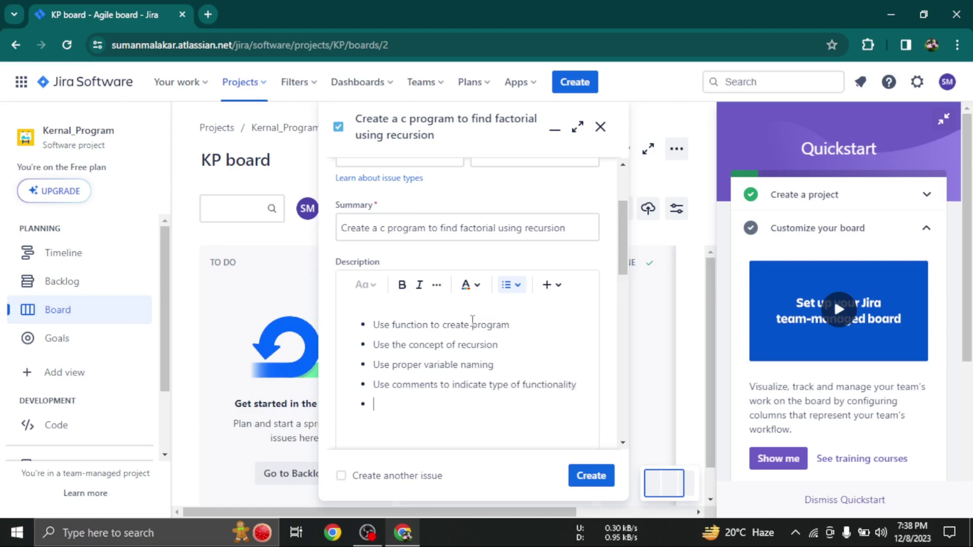
pyautogui.write('Push code on git')
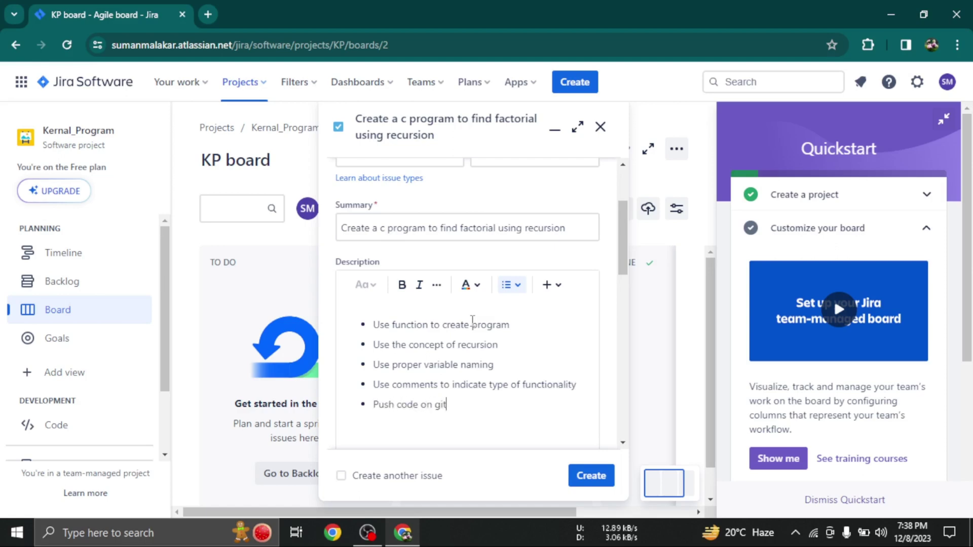
pyautogui.write('hub repos')
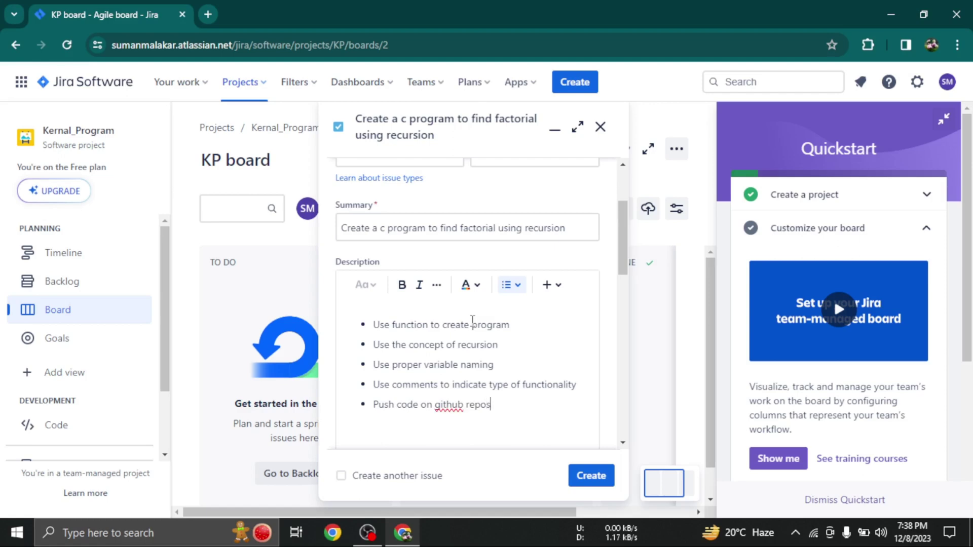
pyautogui.write('itory aloted')
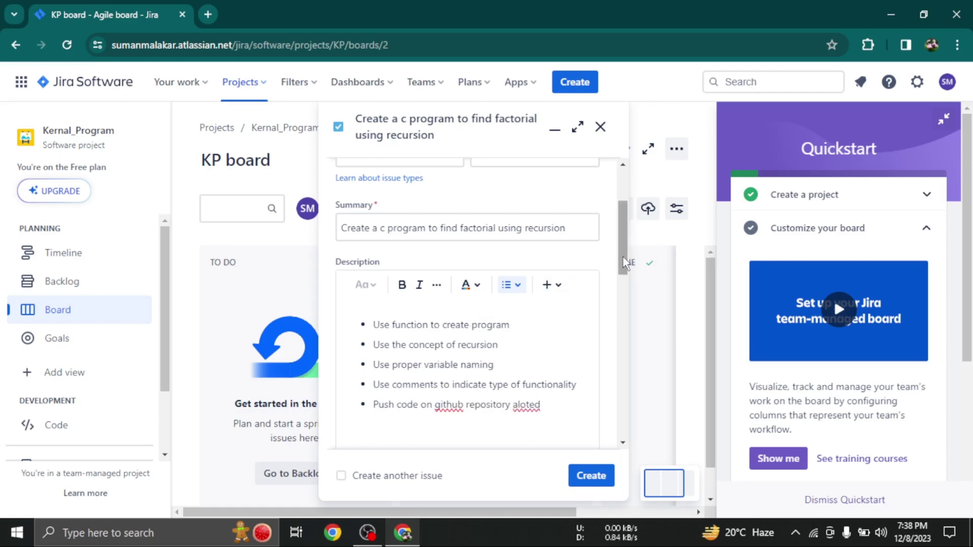
# Assign the issue to yourself and add the label KP
pyautogui.moveTo(622, 257); pyautogui.dragTo(625, 333)
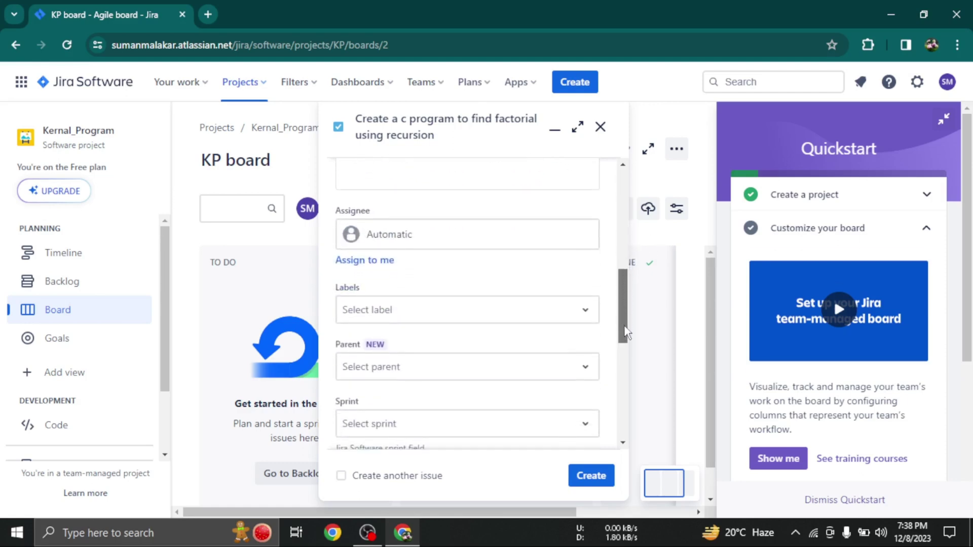
pyautogui.click(398, 233)
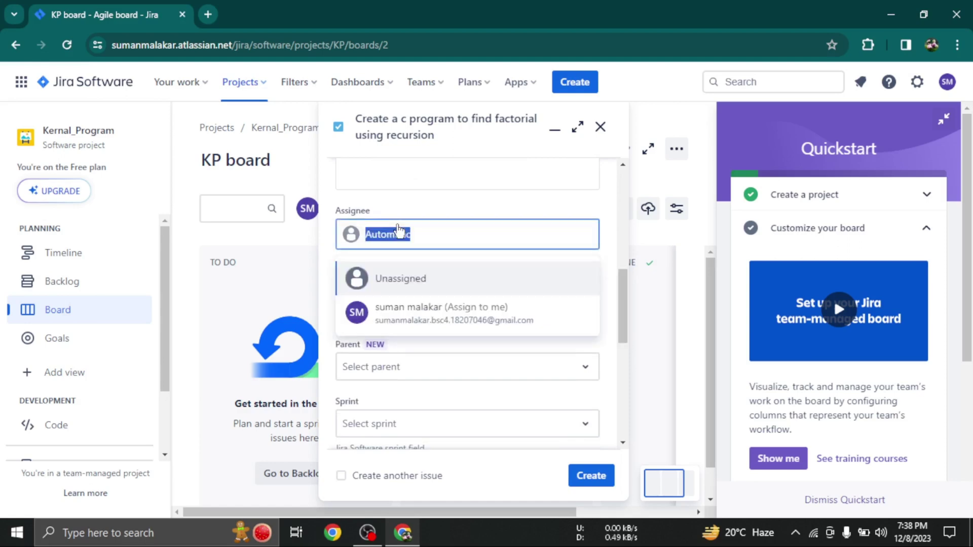
pyautogui.click(419, 320)
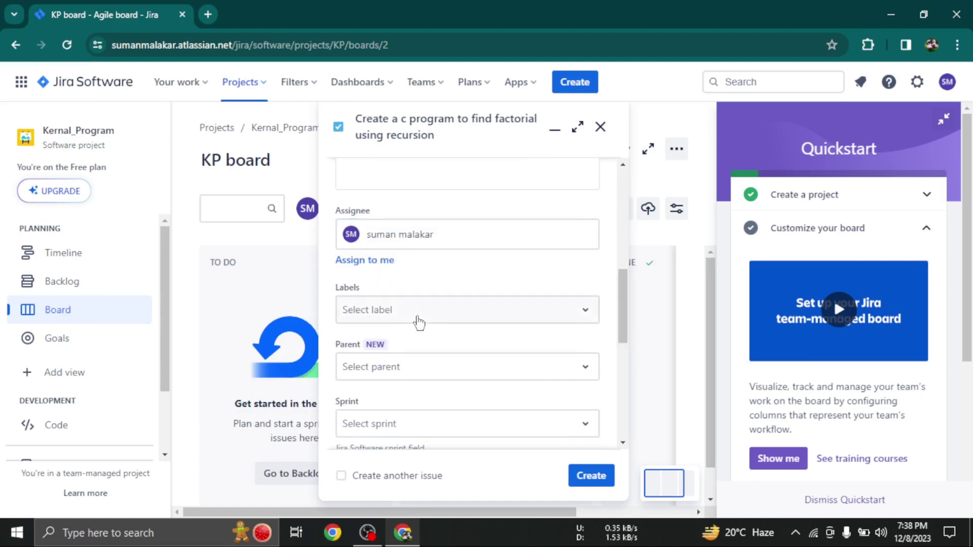
pyautogui.scroll(-1, 622, 302)
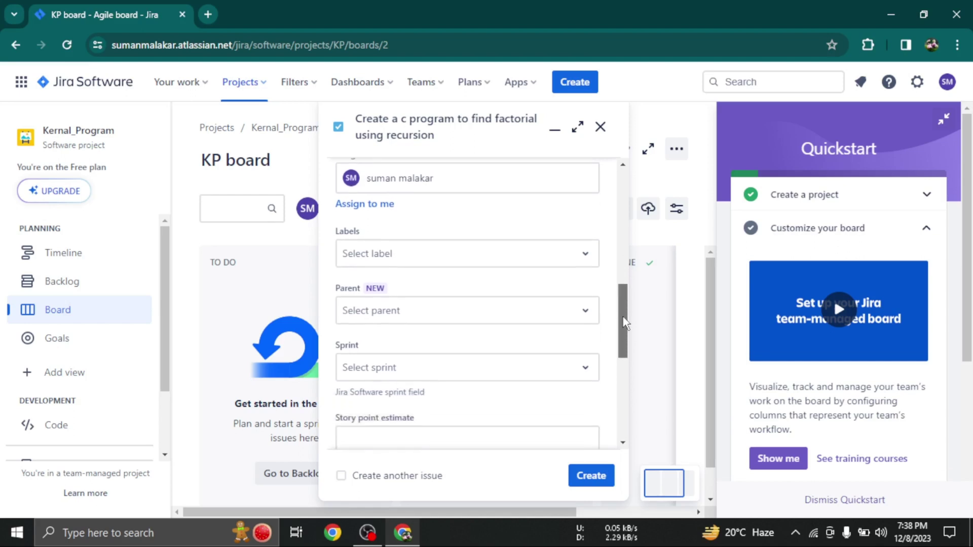
pyautogui.click(385, 257)
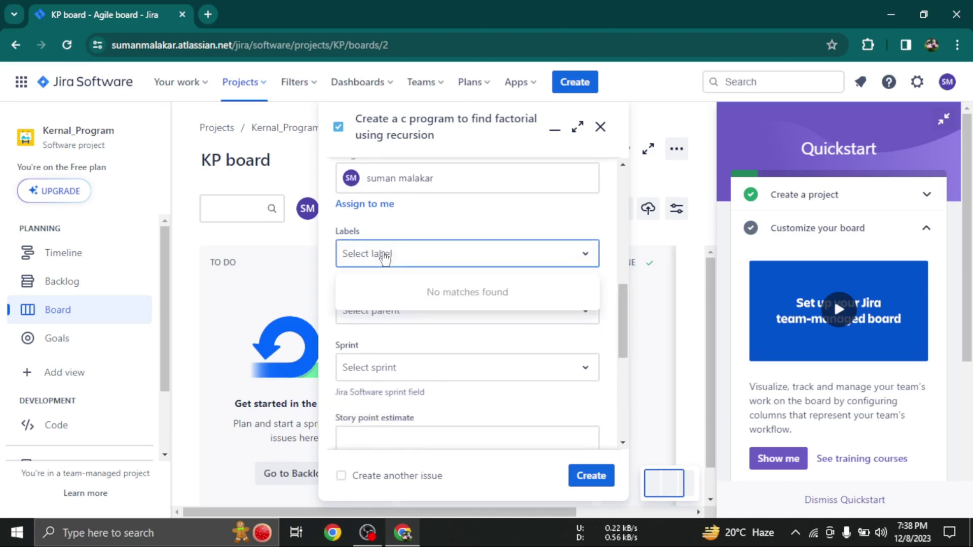
pyautogui.write('KP')
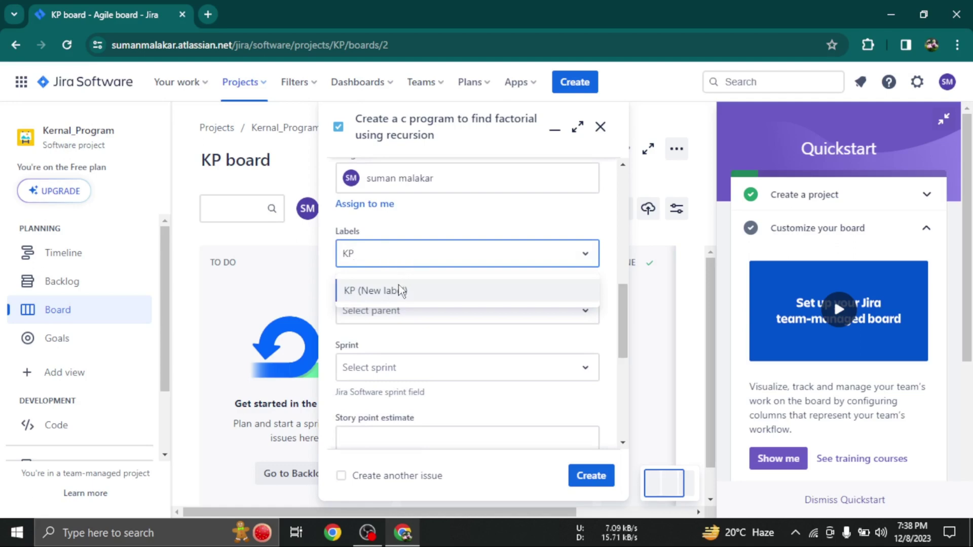
pyautogui.click(401, 291)
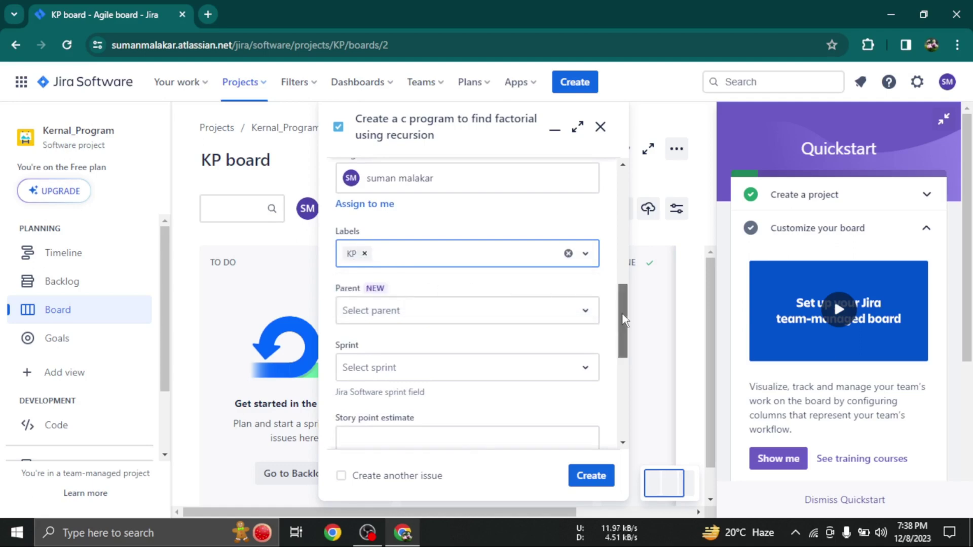
# Review the Parent and Sprint choices, leaving both unset
pyautogui.scroll(-1, 625, 320)
pyautogui.click(475, 294)
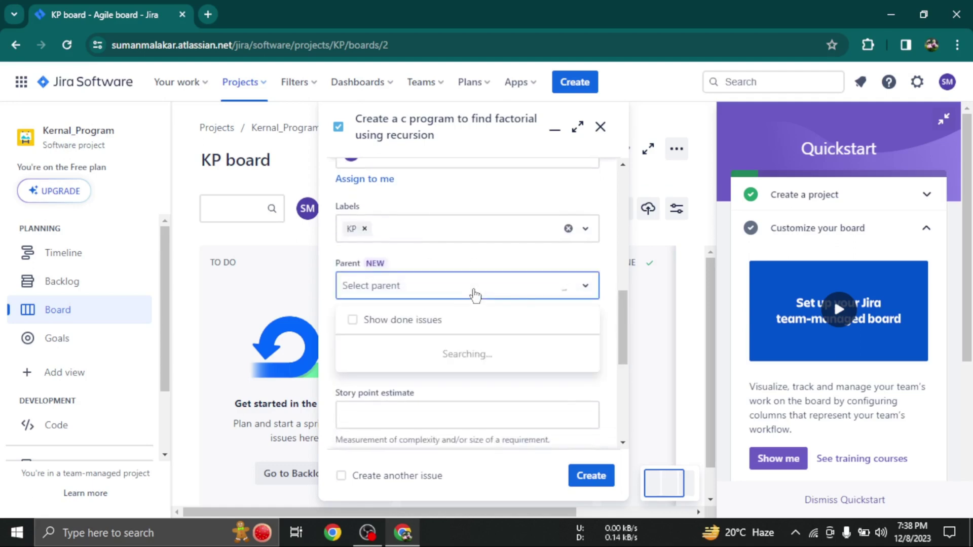
pyautogui.click(623, 306)
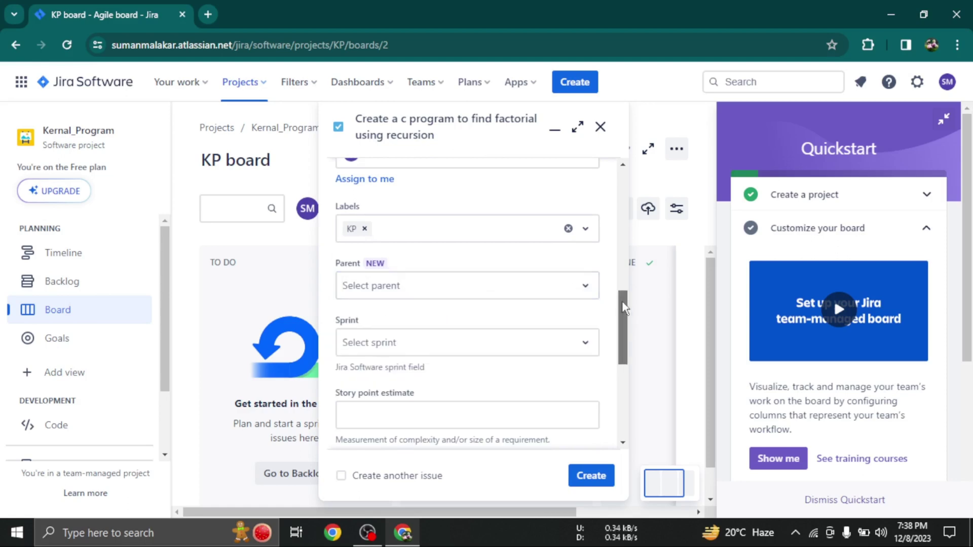
pyautogui.scroll(-1, 624, 307)
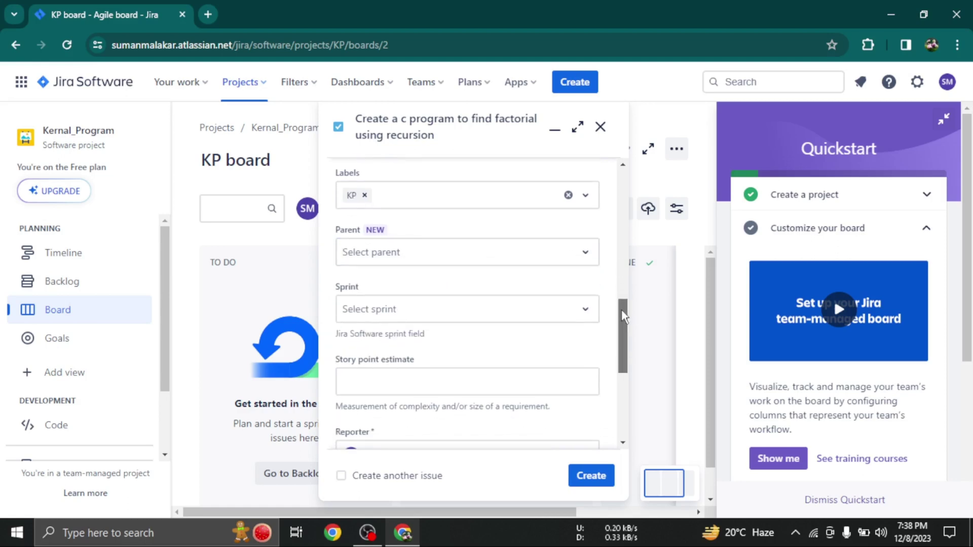
pyautogui.click(378, 309)
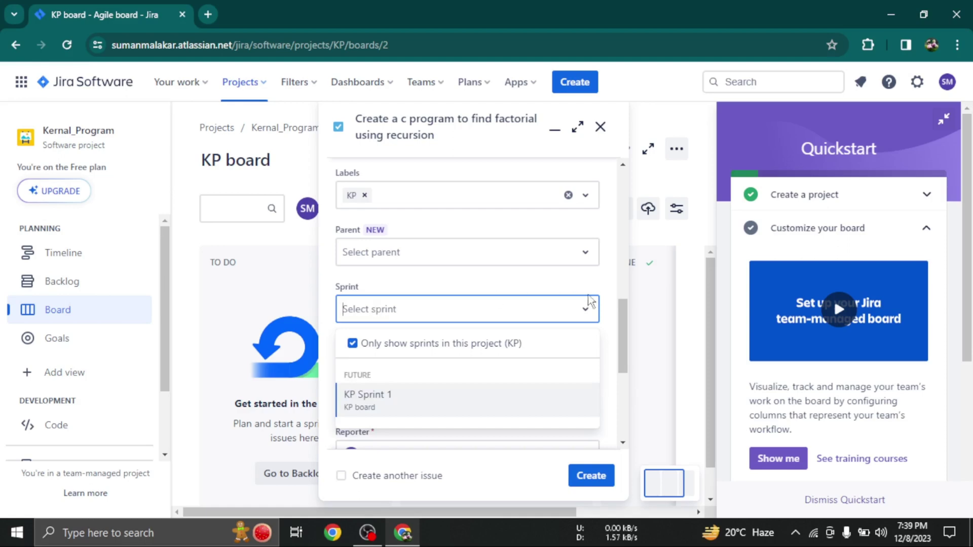
pyautogui.click(607, 304)
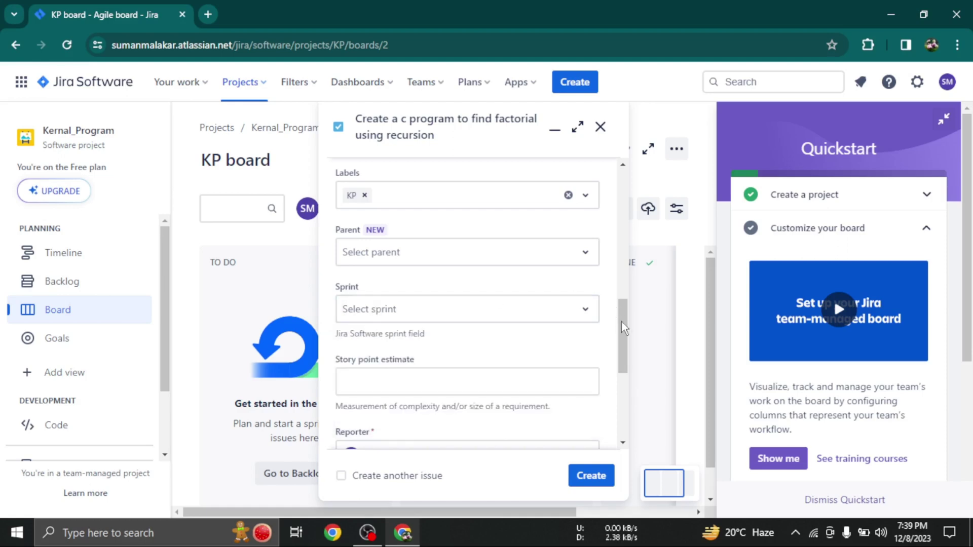
pyautogui.scroll(-1, 622, 323)
# Set the Story point estimate to 1
pyautogui.click(495, 344)
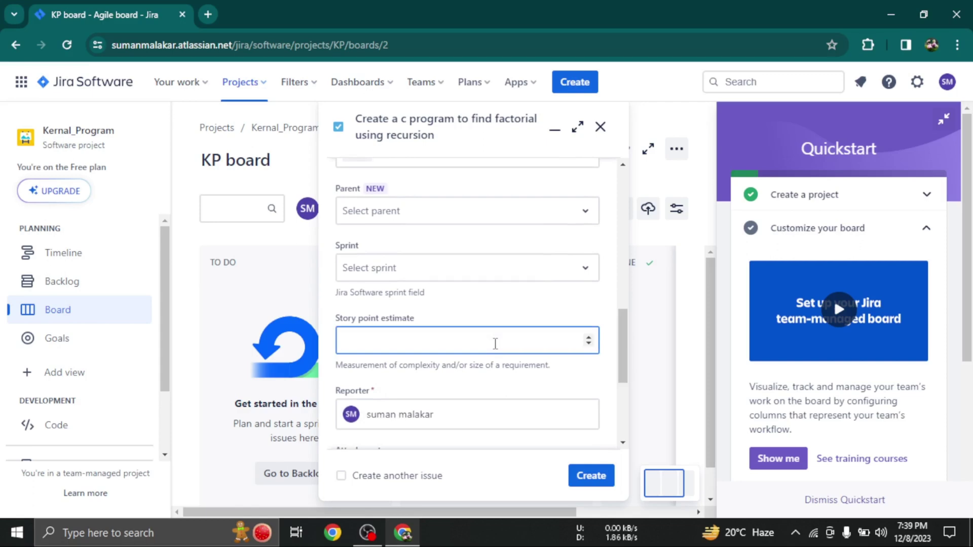
pyautogui.write('10')
pyautogui.press('BackSpace')
pyautogui.press('BackSpace')
pyautogui.write('1')
pyautogui.moveTo(619, 342); pyautogui.dragTo(628, 375)
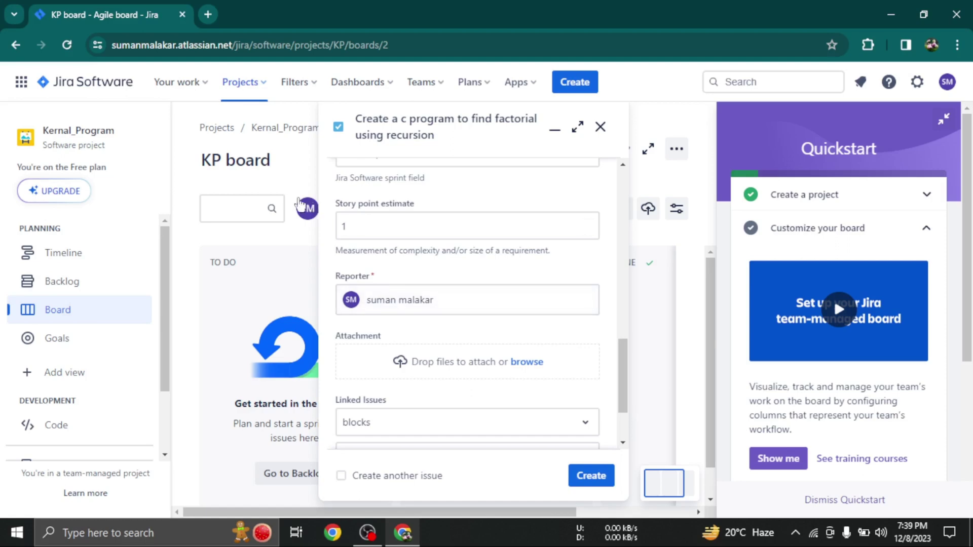
# Keep the reporter unchanged and create the issue as KP-1
pyautogui.click(460, 311)
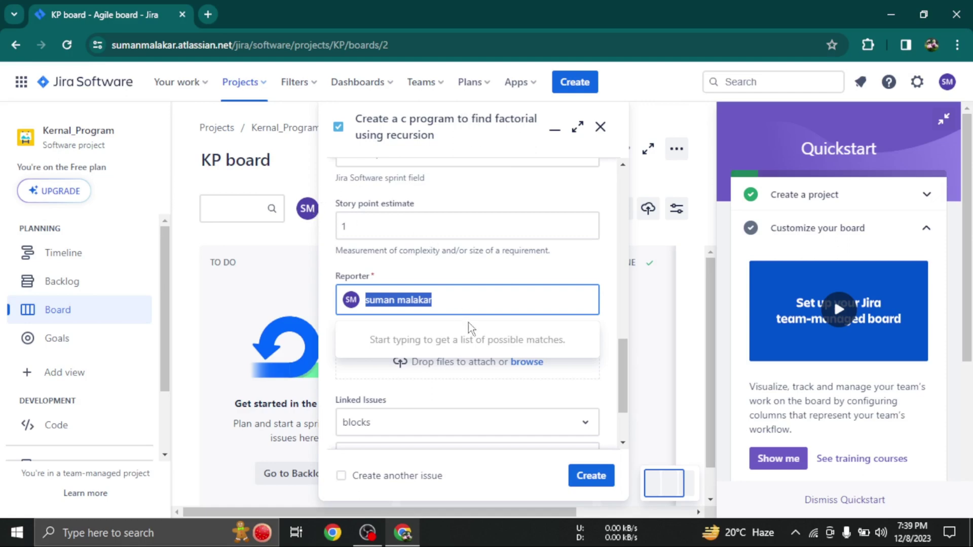
pyautogui.click(487, 305)
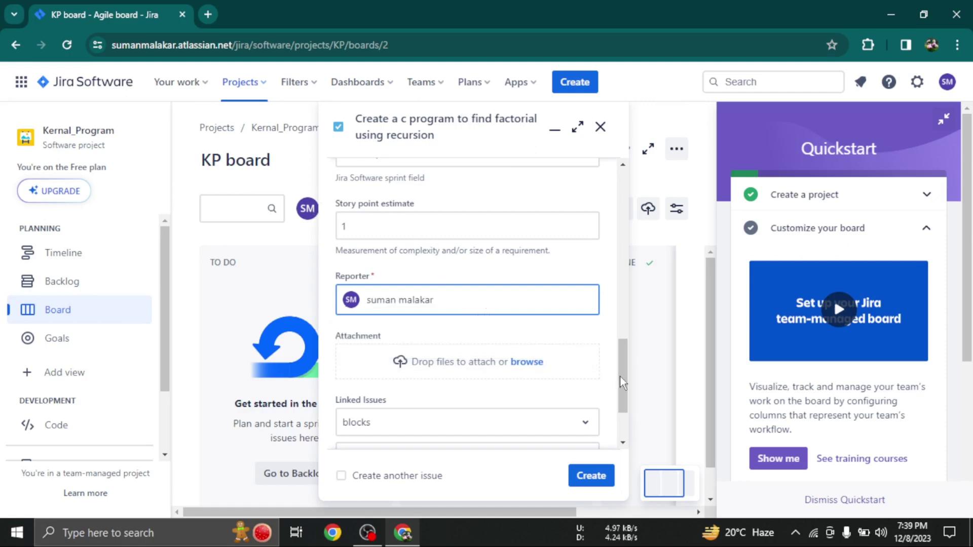
pyautogui.moveTo(623, 376); pyautogui.dragTo(623, 397)
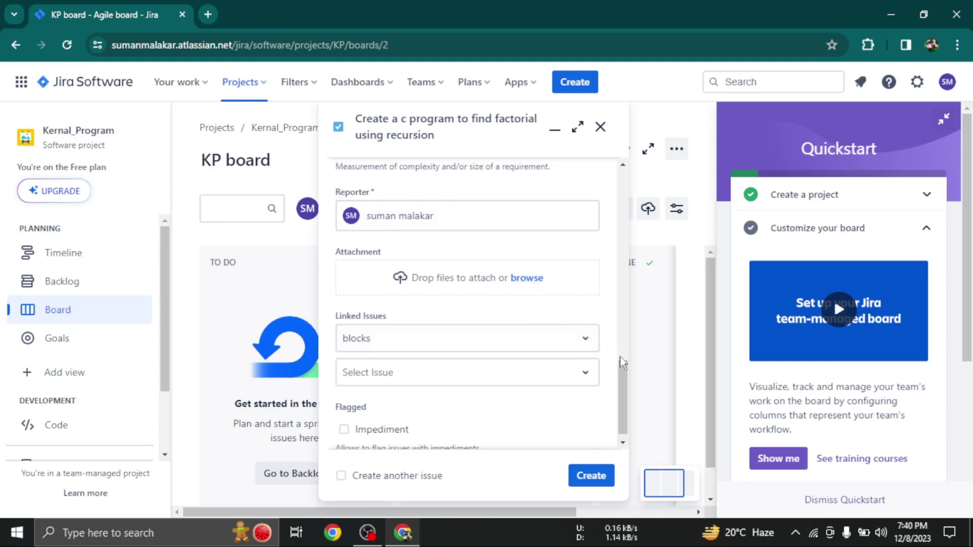
pyautogui.scroll(-1, 626, 400)
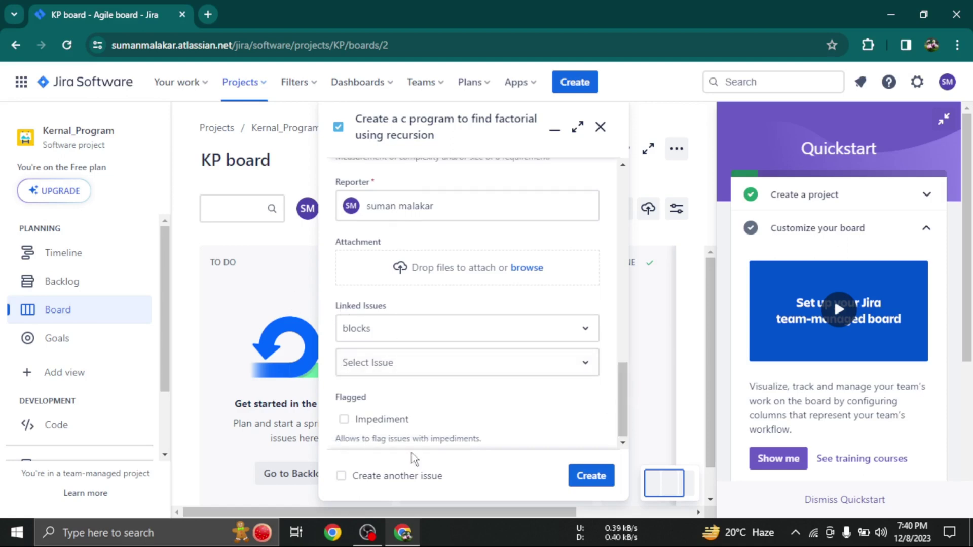
pyautogui.click(597, 480)
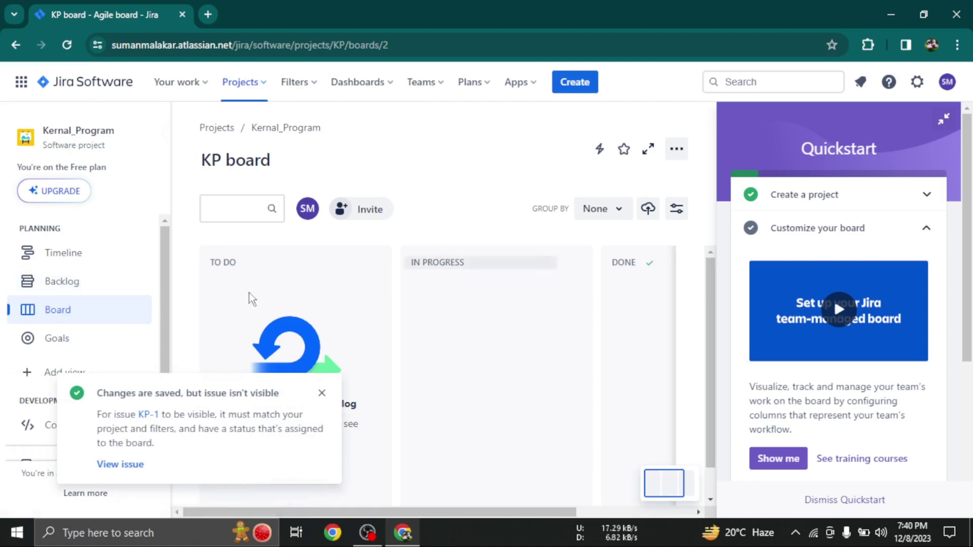
pyautogui.click(59, 289)
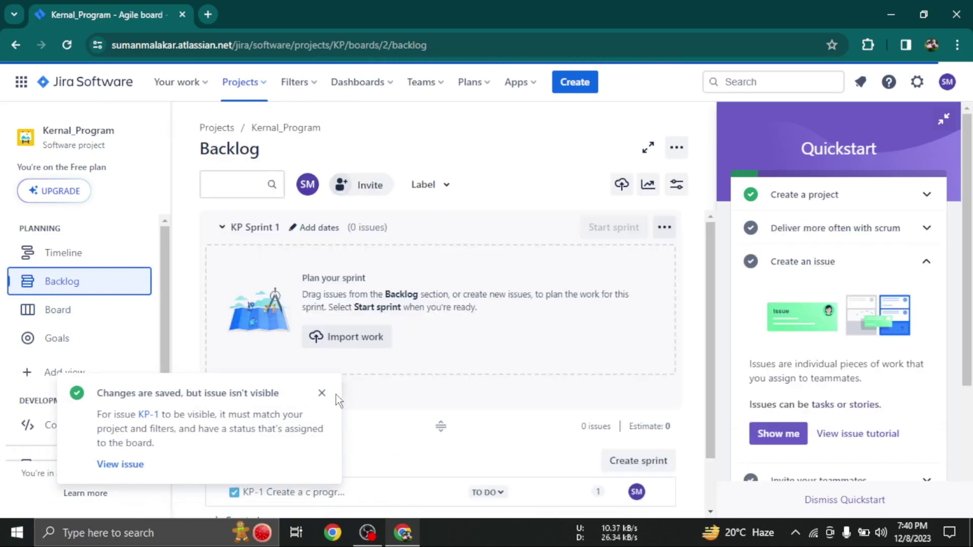
pyautogui.click(322, 393)
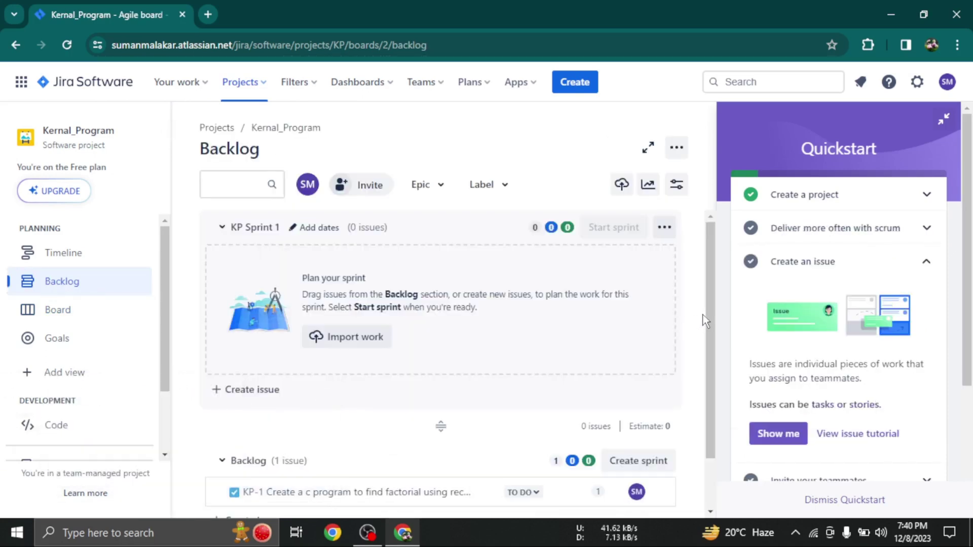
pyautogui.moveTo(710, 317); pyautogui.dragTo(713, 335)
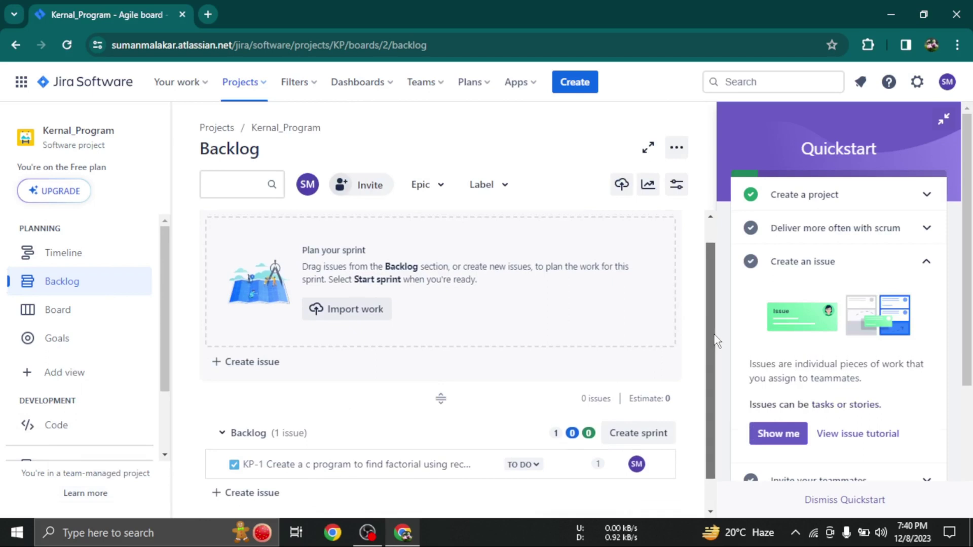
pyautogui.scroll(1, 717, 340)
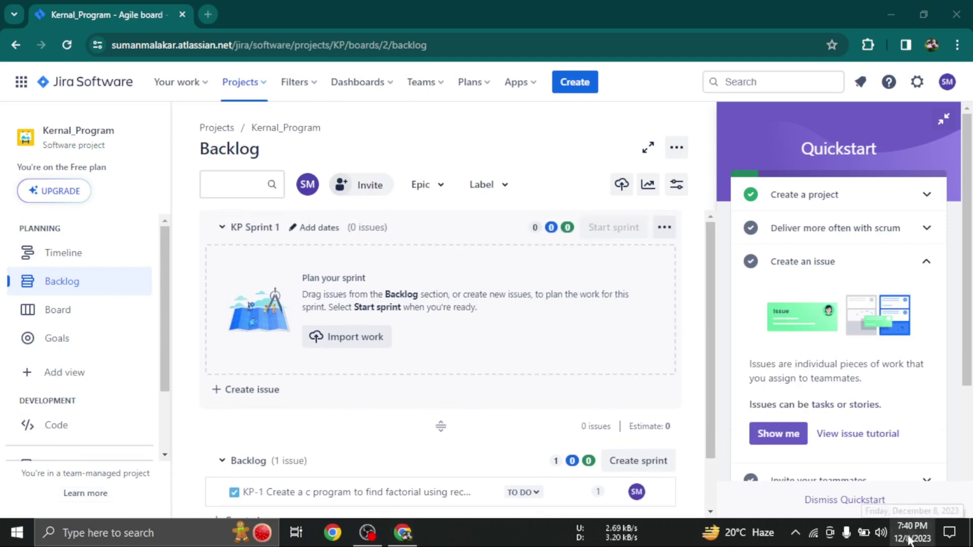
pyautogui.press('super+alt+d')
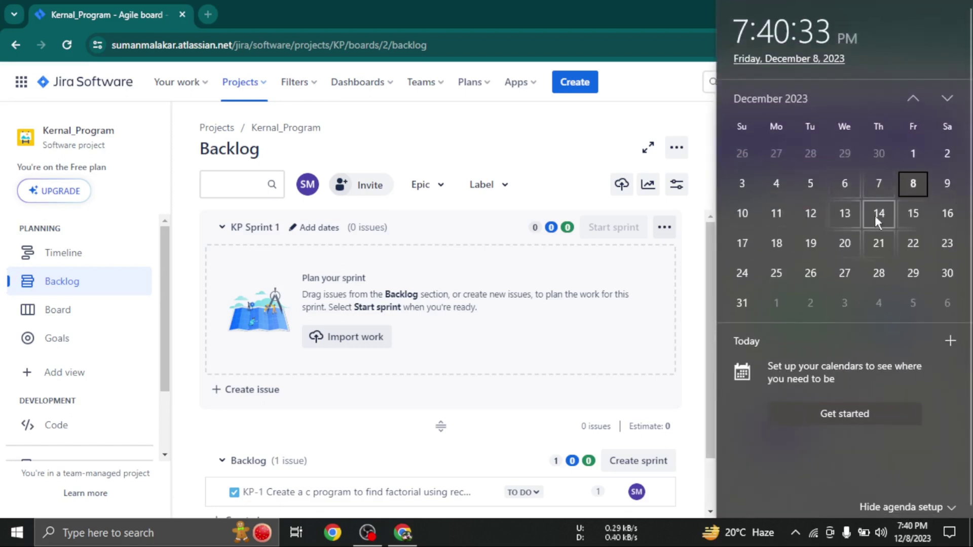
pyautogui.click(508, 148)
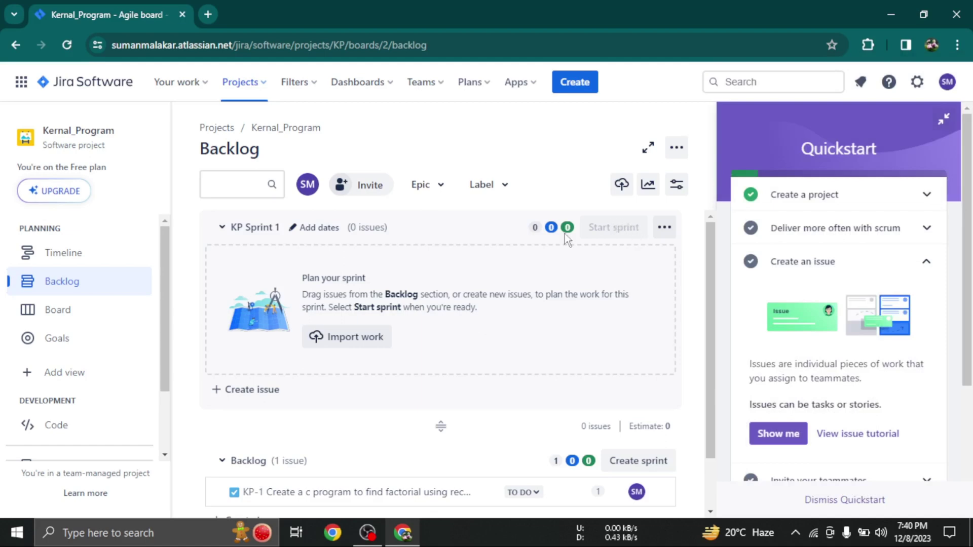
# Rename KP Sprint 1 to C-Assignments with a 1 week duration
pyautogui.click(309, 227)
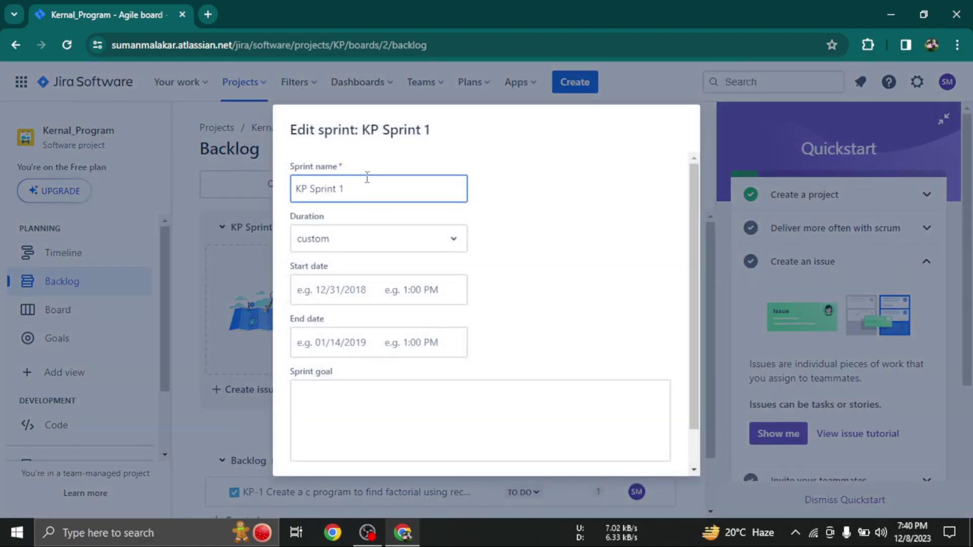
pyautogui.press('BackSpace')
pyautogui.press('BackSpace')
pyautogui.press('BackSpace')
pyautogui.press('BackSpace')
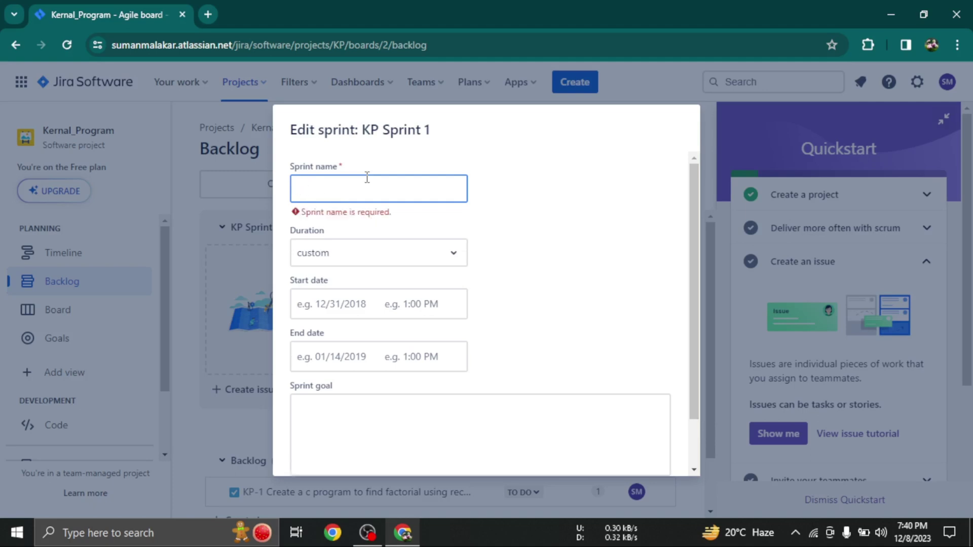
pyautogui.write('C')
pyautogui.press('BackSpace')
pyautogui.write('C')
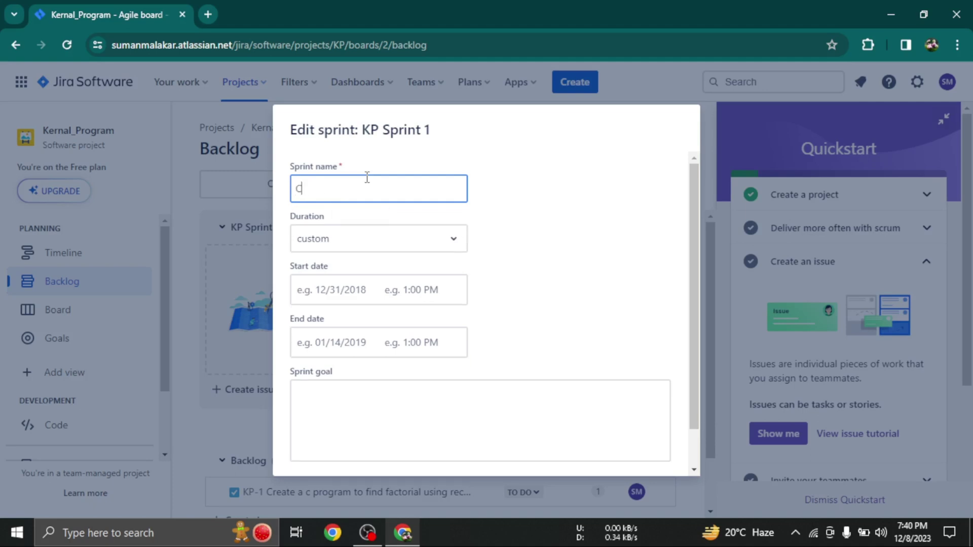
pyautogui.write('-Assignments')
pyautogui.click(351, 240)
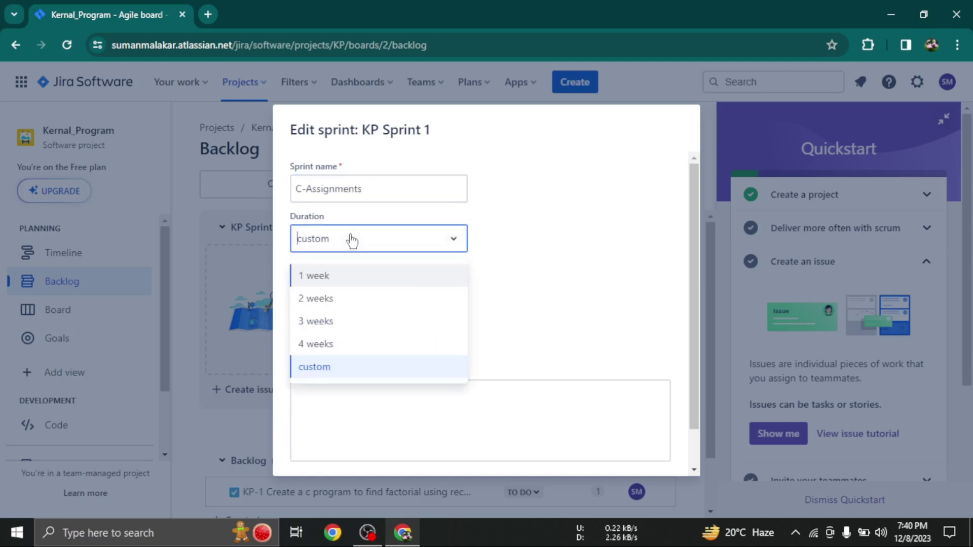
pyautogui.click(312, 278)
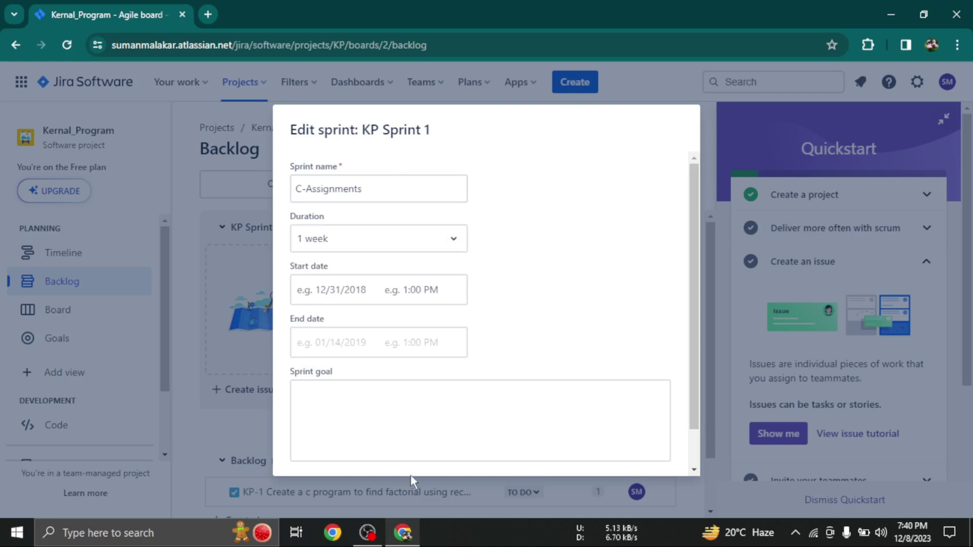
# Set the sprint goal to 'Complete all the assignments till date' and save
pyautogui.click(378, 393)
pyautogui.write('Compl')
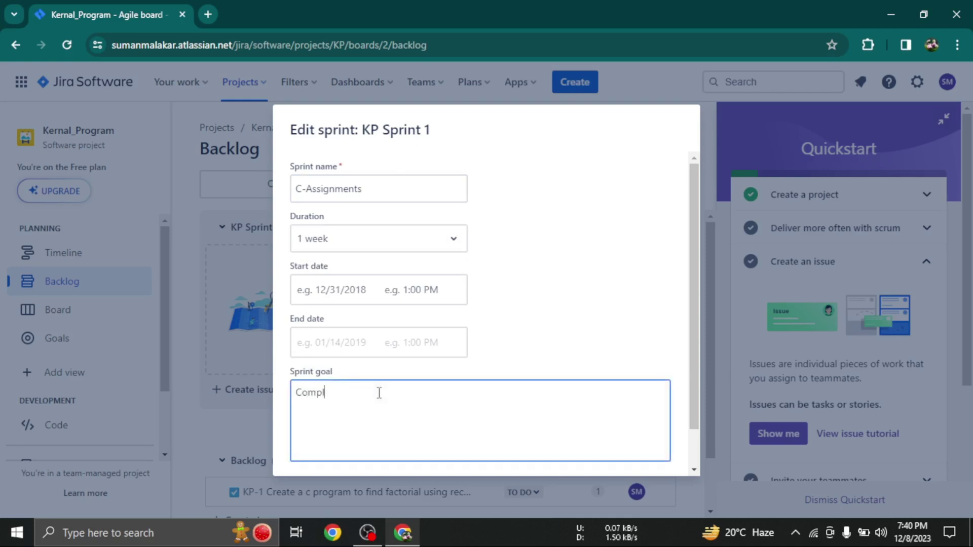
pyautogui.write('ete all the assignm')
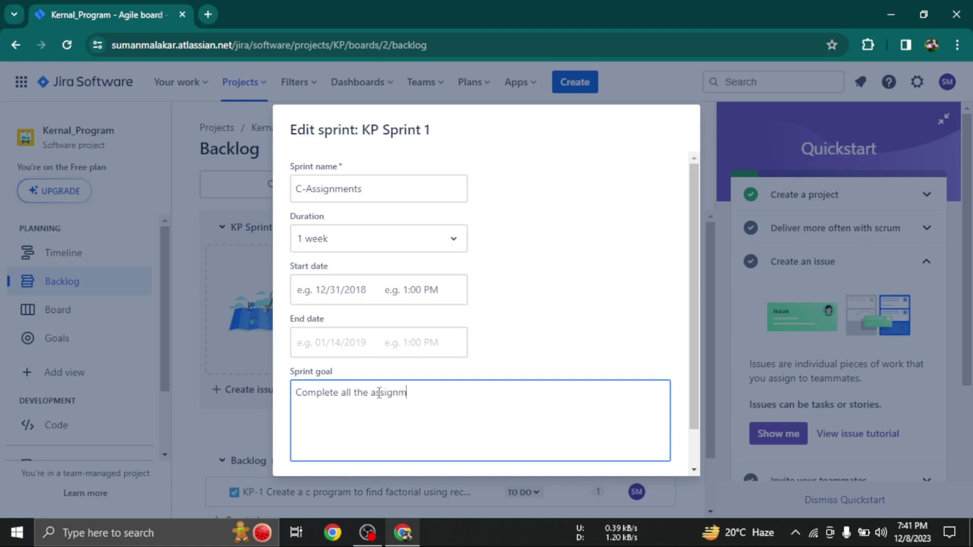
pyautogui.write('ents till date')
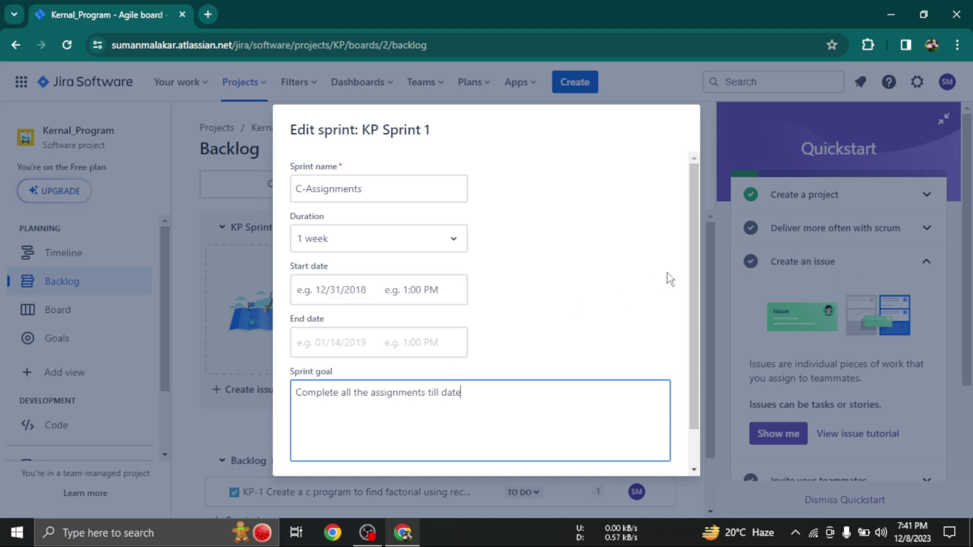
pyautogui.moveTo(698, 290); pyautogui.dragTo(698, 372)
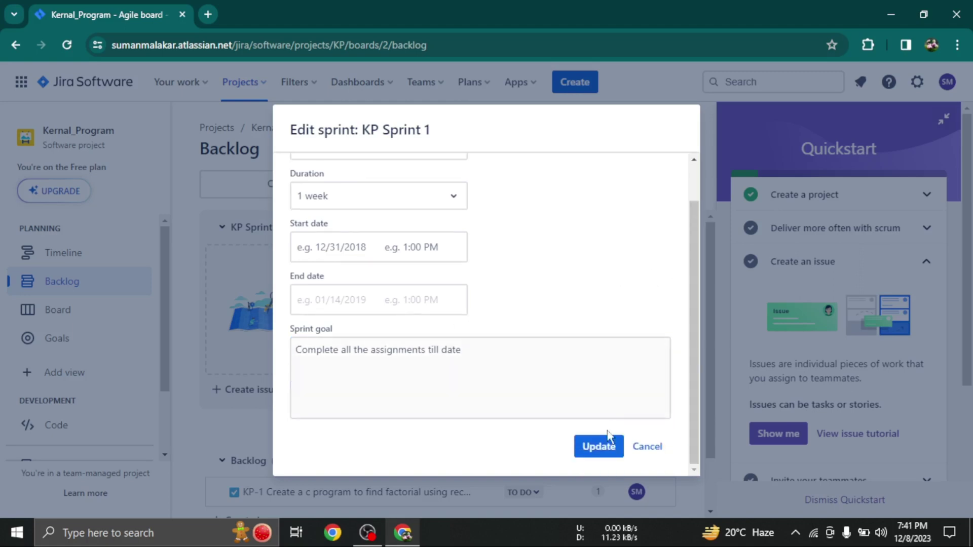
pyautogui.click(594, 448)
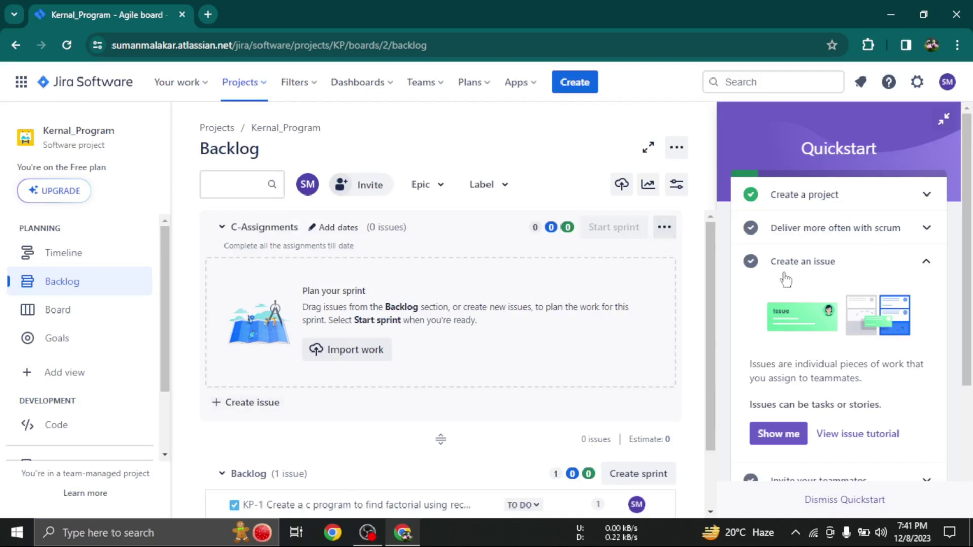
# Drag the KP-1 row from the backlog up into the C-Assignments sprint
pyautogui.scroll(-3, 971, 167)
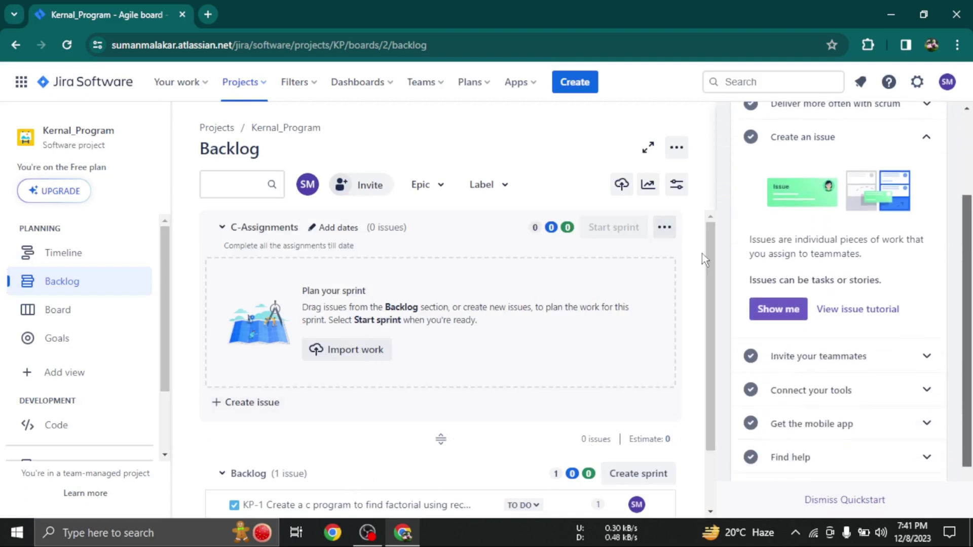
pyautogui.moveTo(713, 256); pyautogui.dragTo(722, 331)
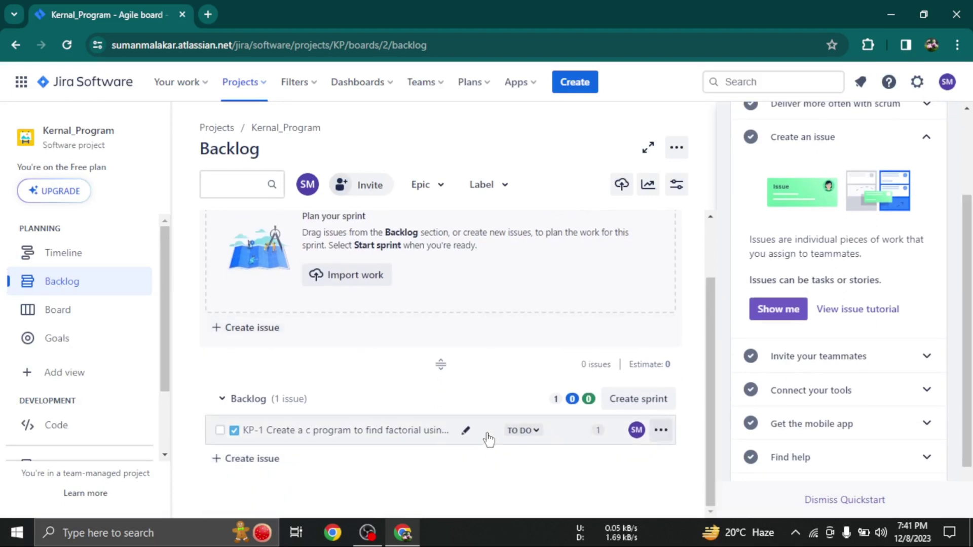
pyautogui.moveTo(486, 435); pyautogui.dragTo(445, 258)
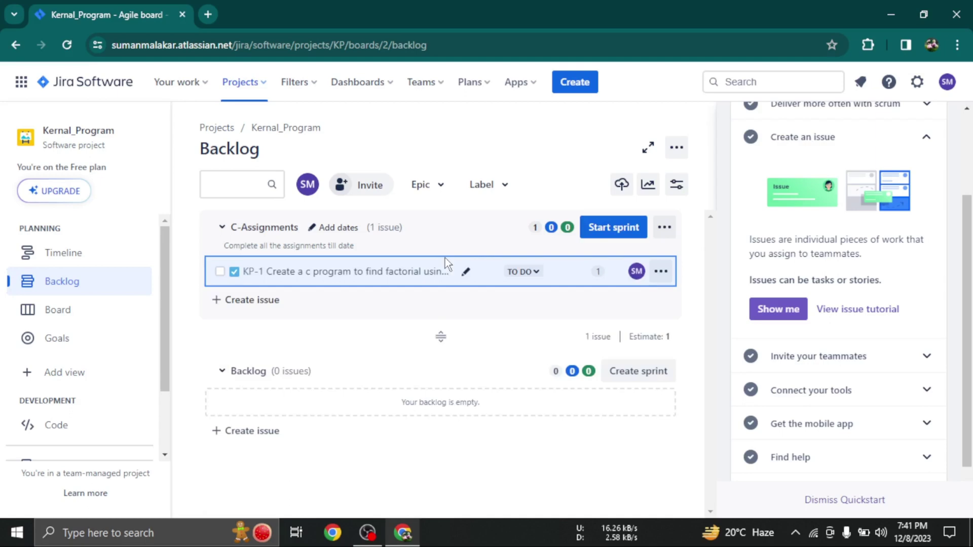
# Start the C-Assignments sprint with a 1 week duration
pyautogui.click(619, 227)
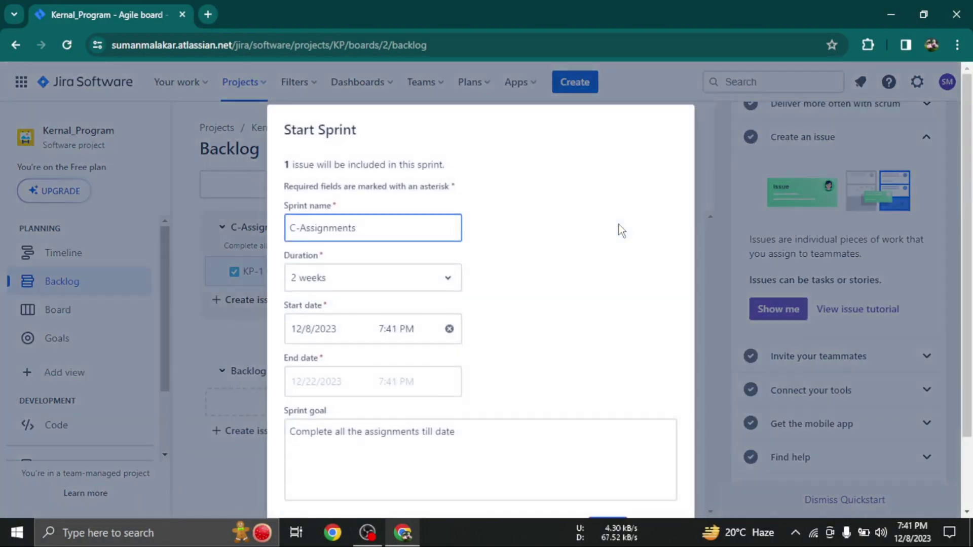
pyautogui.click(343, 279)
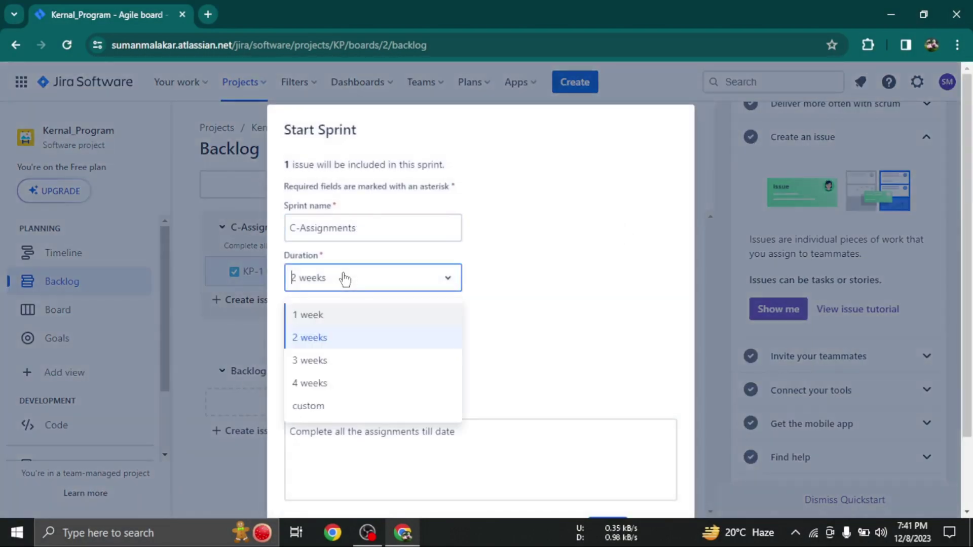
pyautogui.click(310, 315)
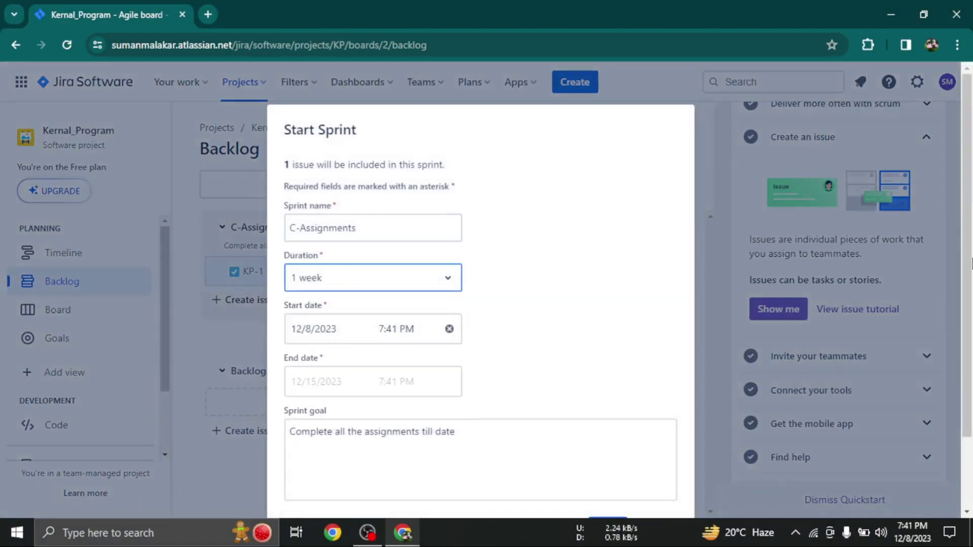
pyautogui.scroll(-2, 481, 305)
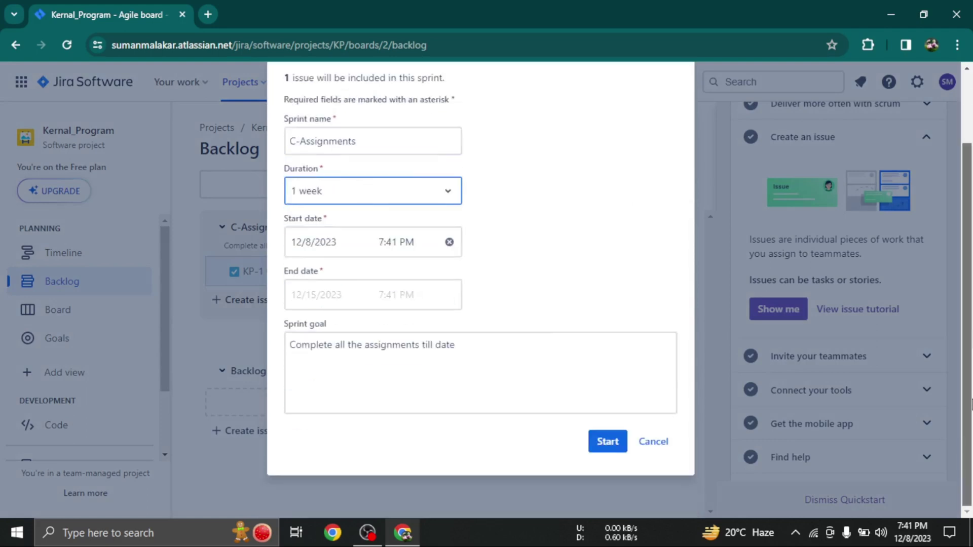
pyautogui.click(613, 446)
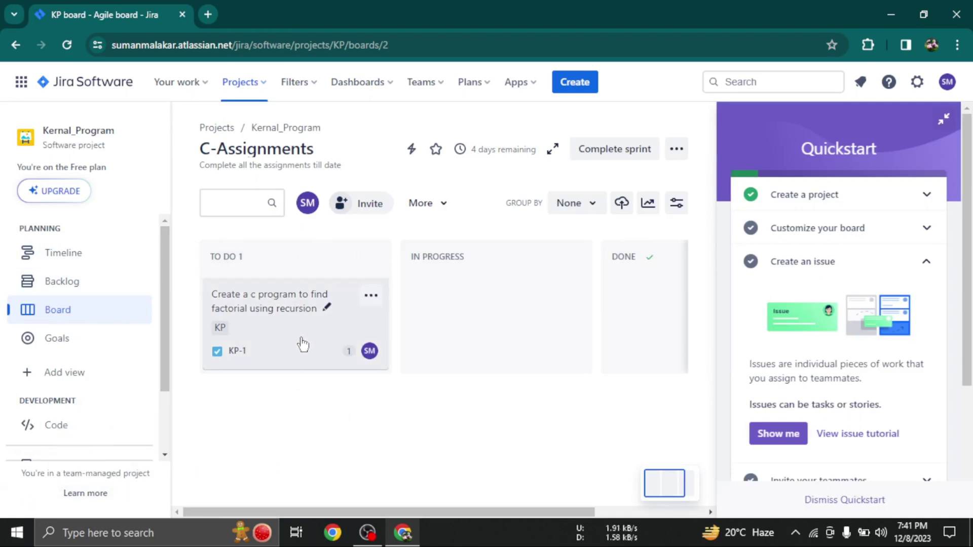
# Move the KP-1 card through In Progress to Done and open its details
pyautogui.moveTo(297, 343); pyautogui.dragTo(398, 262)
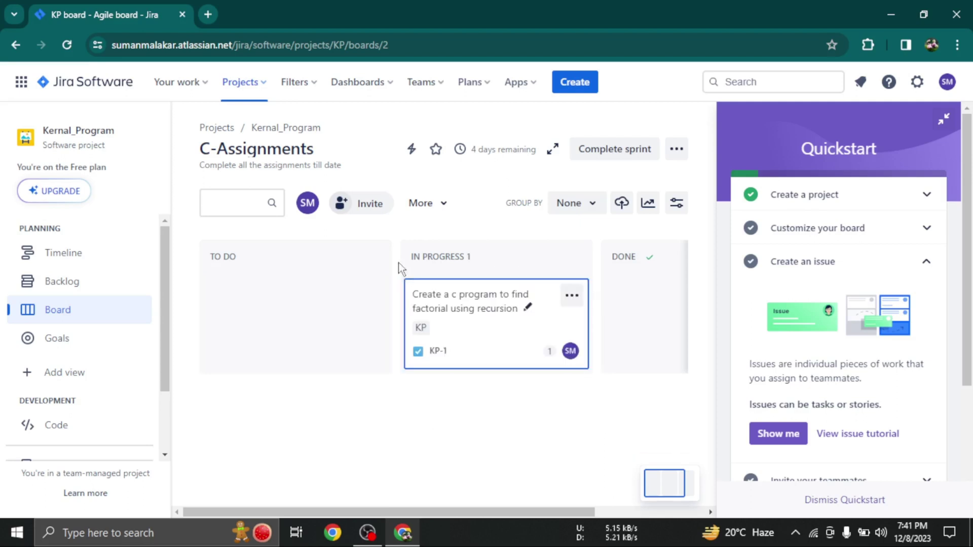
pyautogui.click(944, 118)
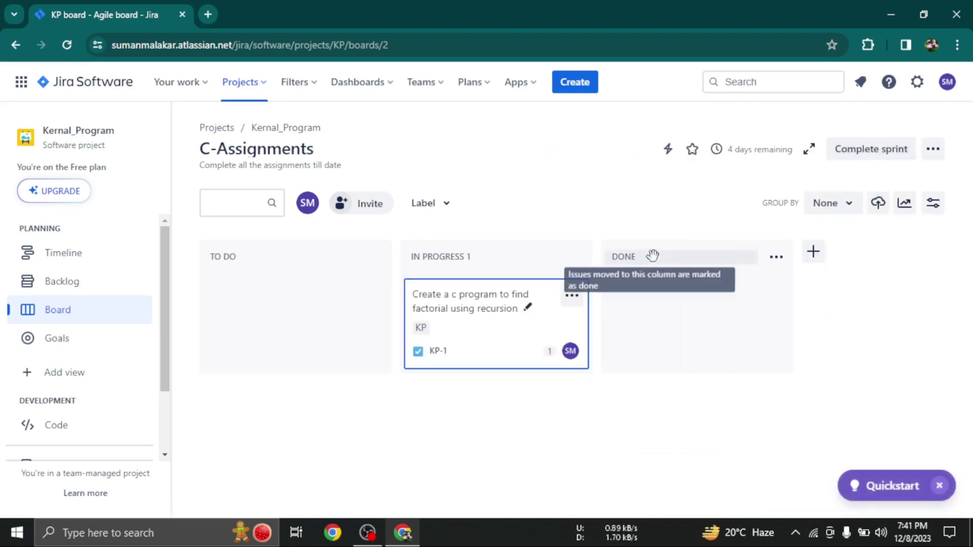
pyautogui.moveTo(495, 361); pyautogui.dragTo(603, 258)
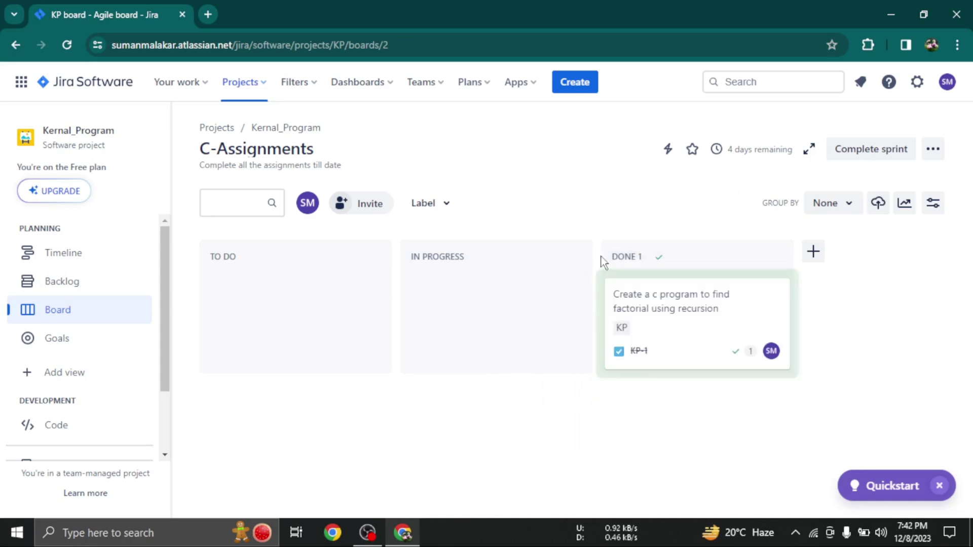
pyautogui.click(662, 311)
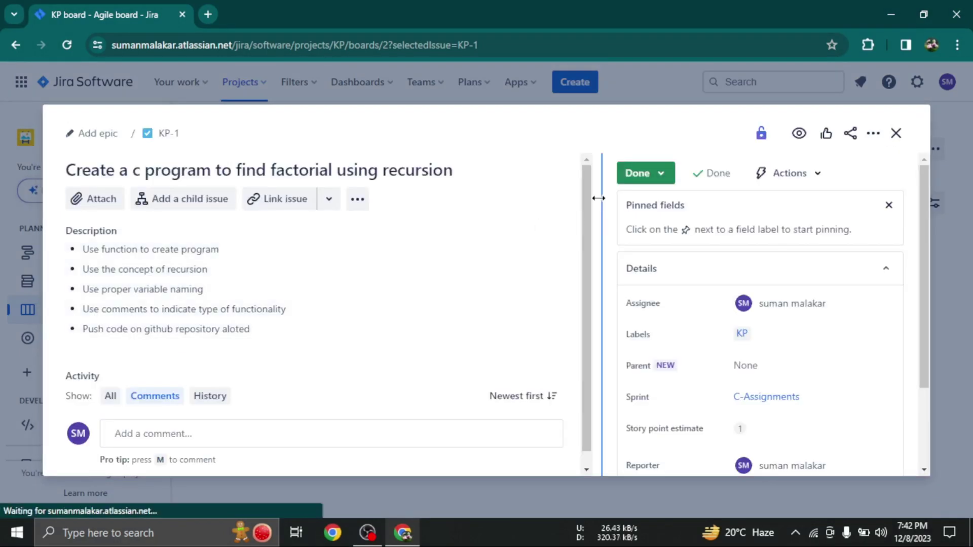
# Open KP-1's comment editor, then close the issue details to return to the board
pyautogui.scroll(-1, 588, 249)
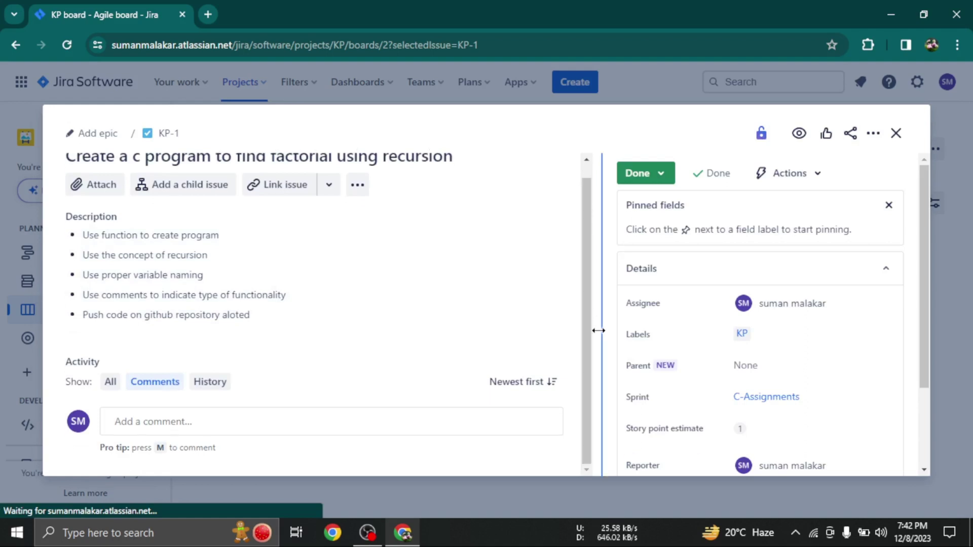
pyautogui.click(146, 432)
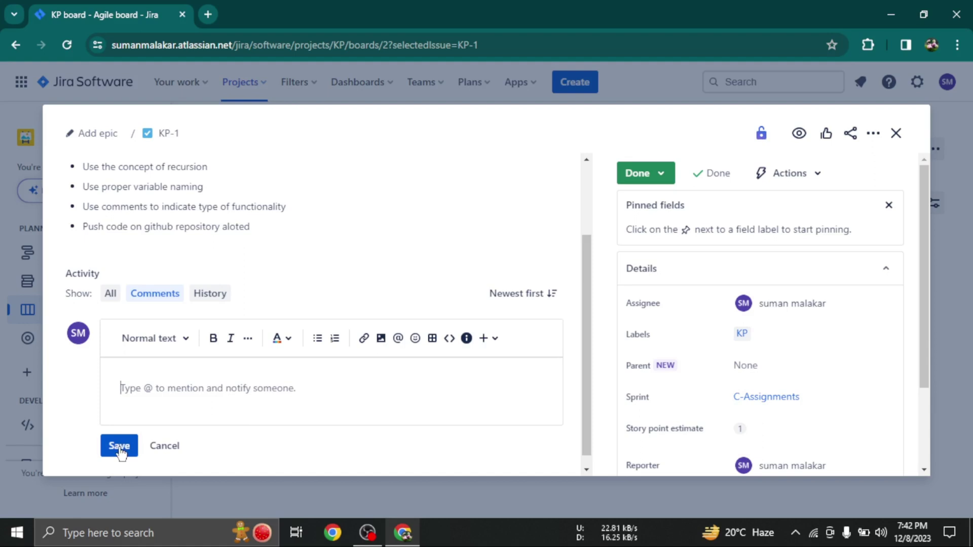
pyautogui.click(895, 140)
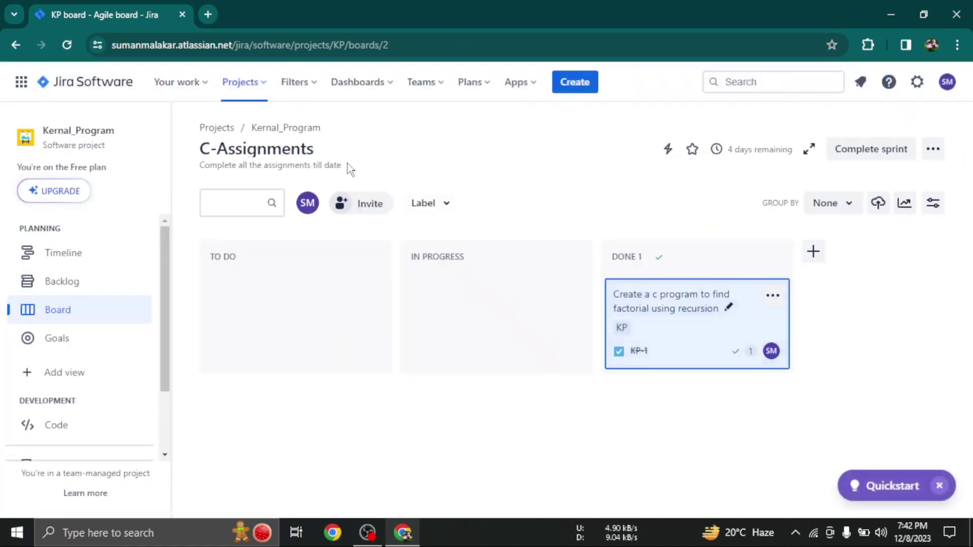